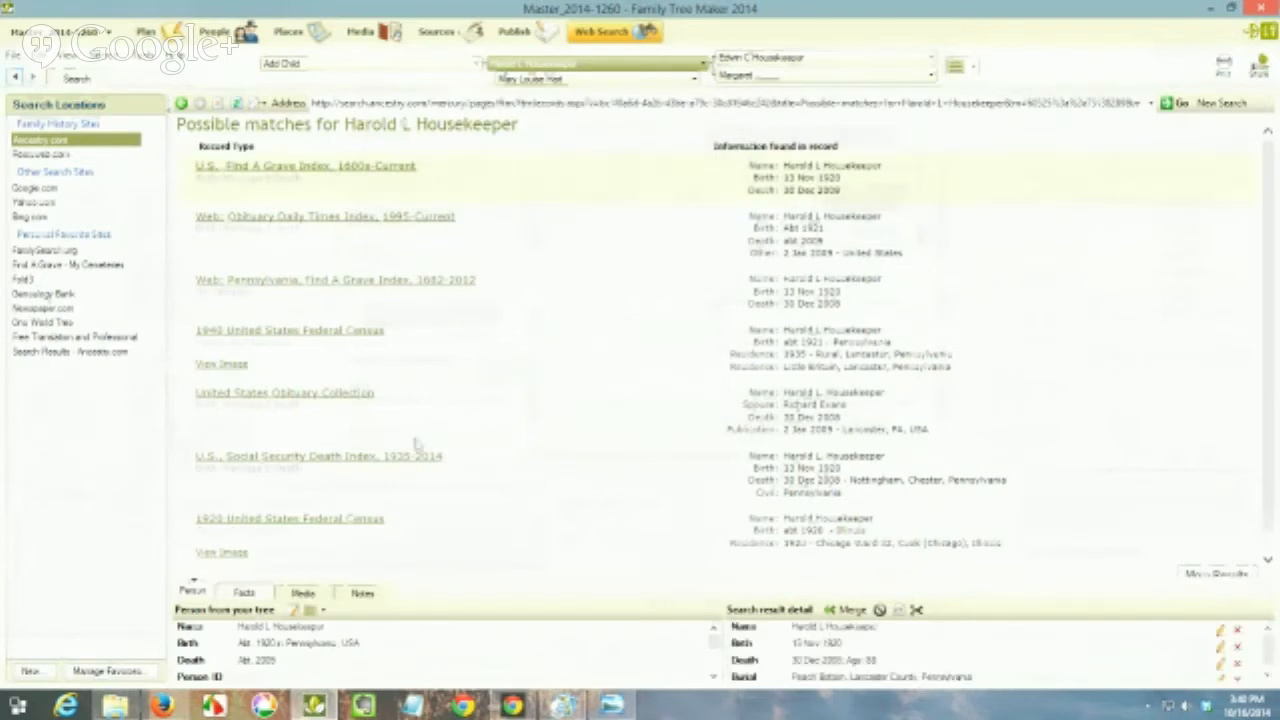
Step: Open the U.S., Social Security Death Index, 1935-2014 match, capture its record card as an image and save the capture
left_click(331, 467)
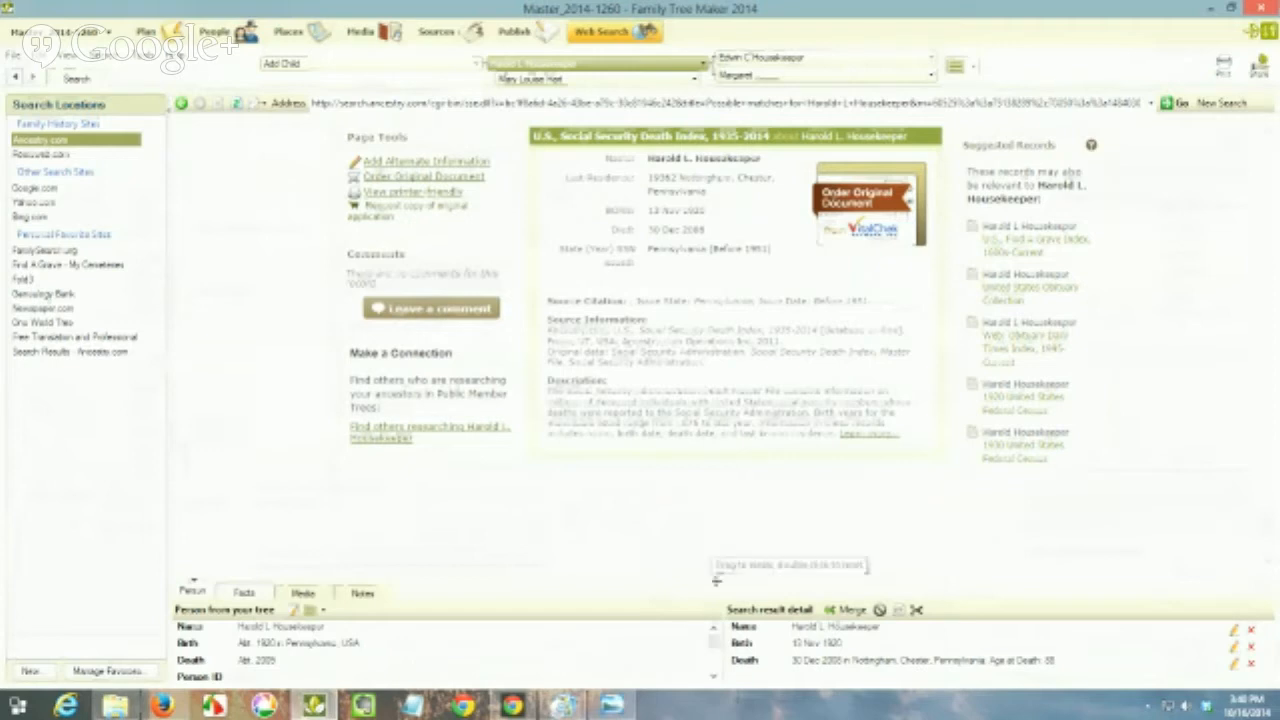
left_click_drag(716, 580, 716, 557)
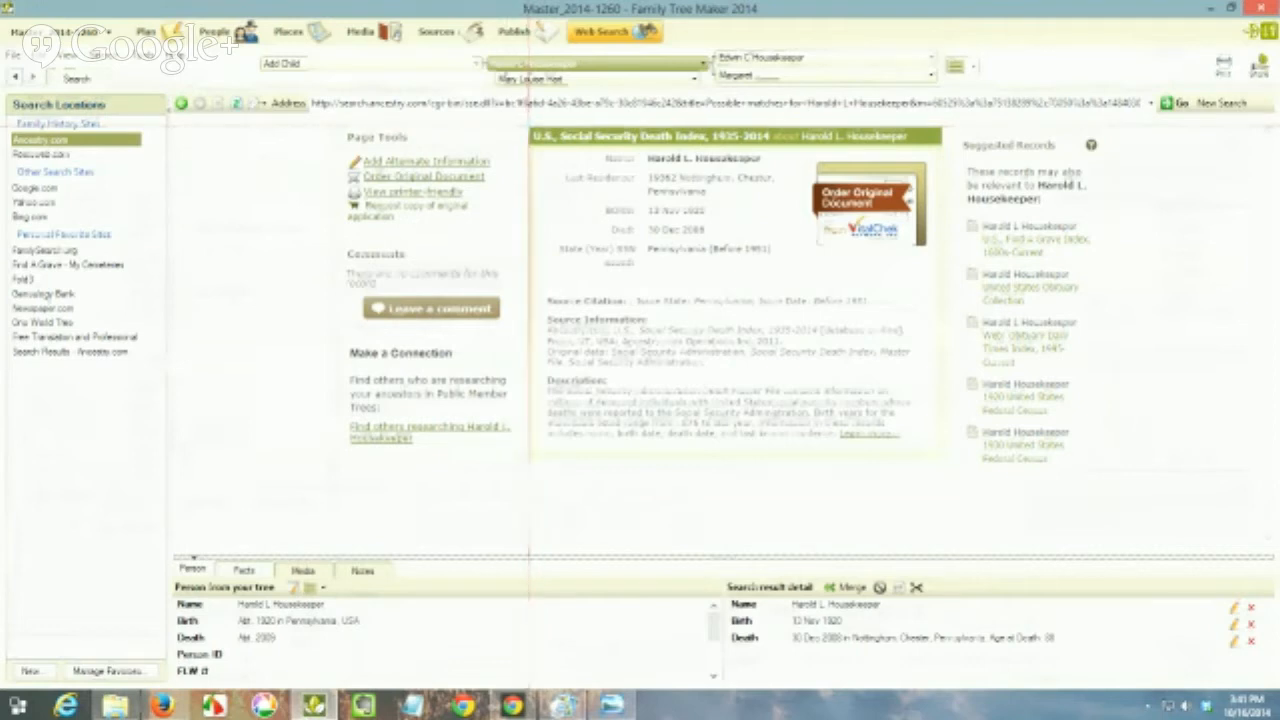
left_click_drag(528, 128, 942, 455)
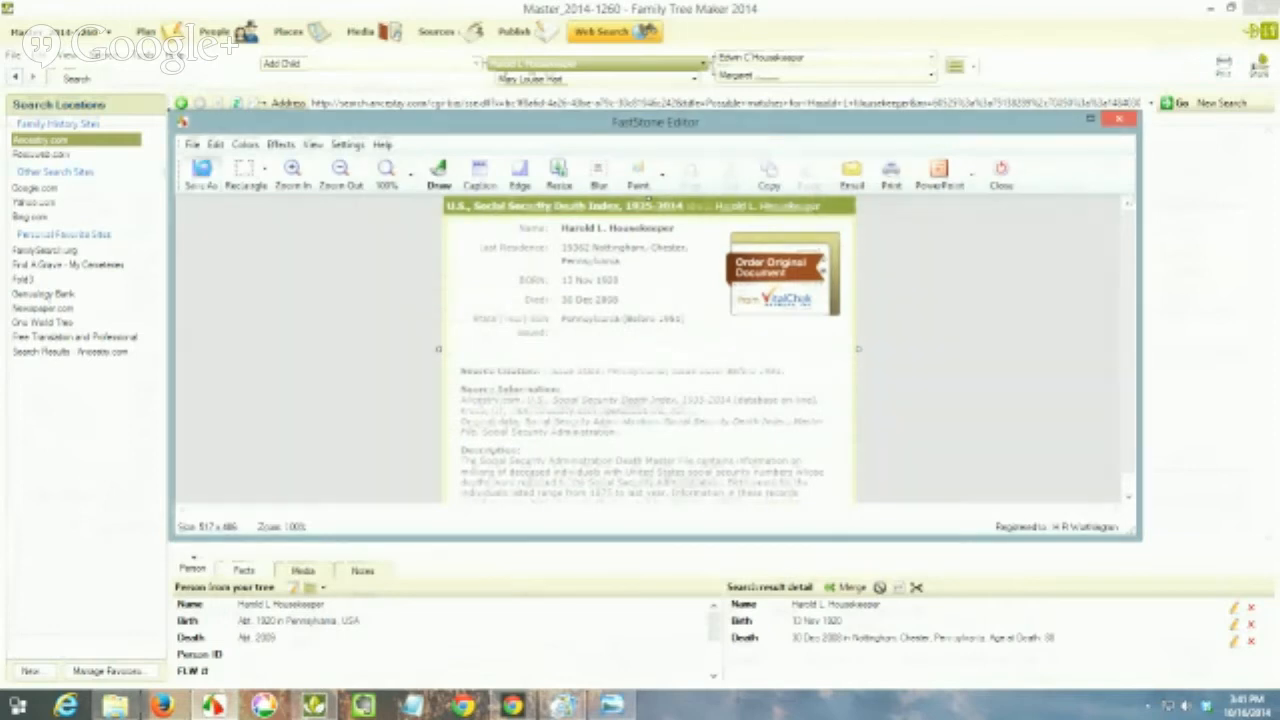
left_click(201, 174)
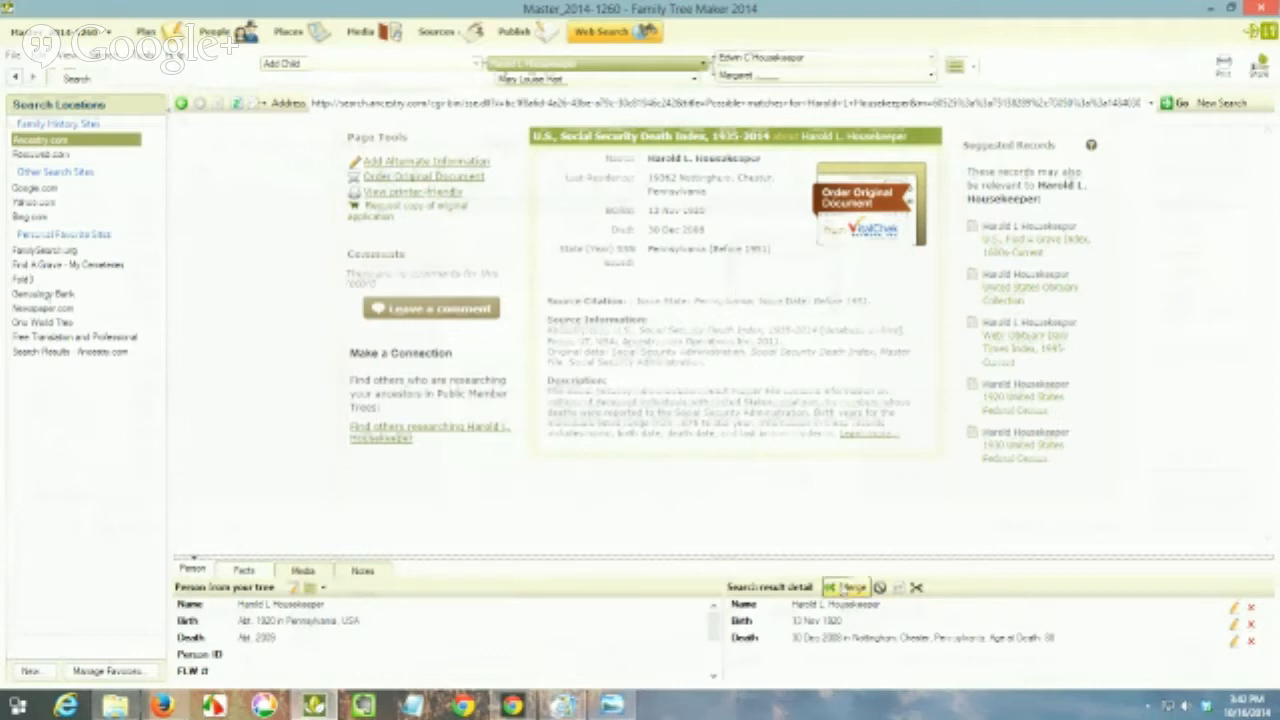
Step: Start merging the record, discarding the duplicate web name but keeping its source, and make the web birth and death facts preferred
left_click(848, 588)
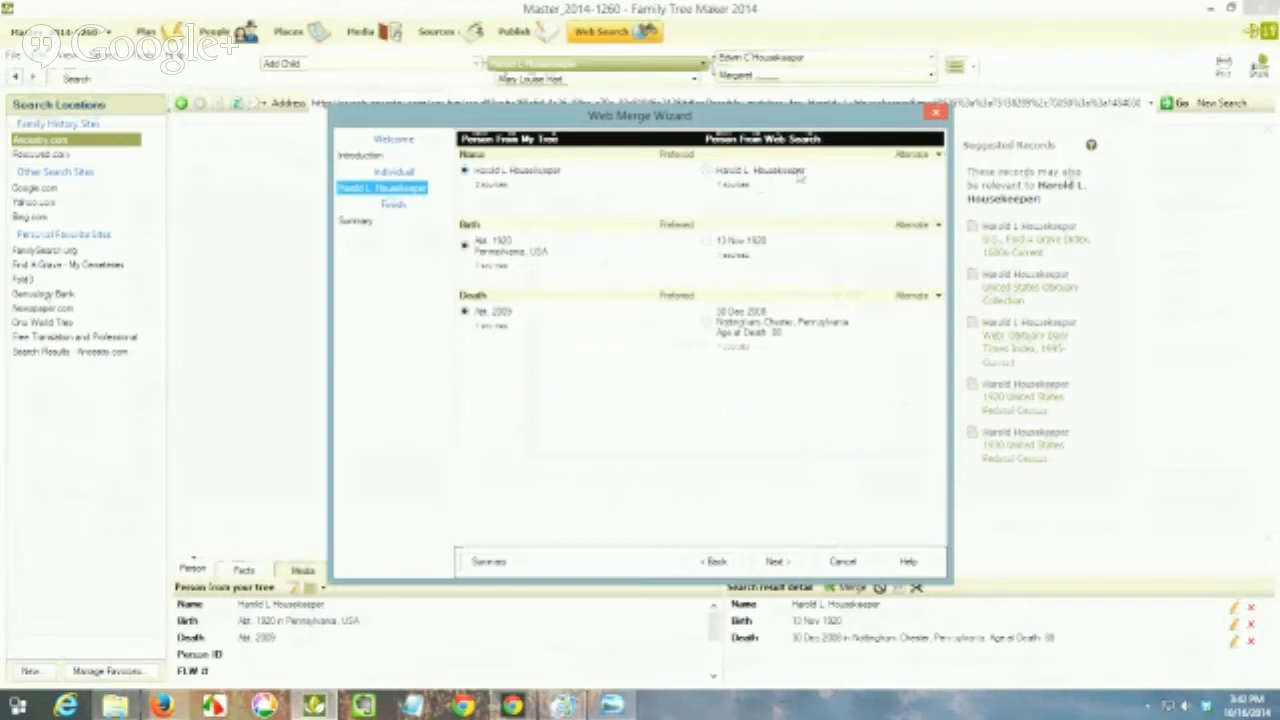
left_click(938, 156)
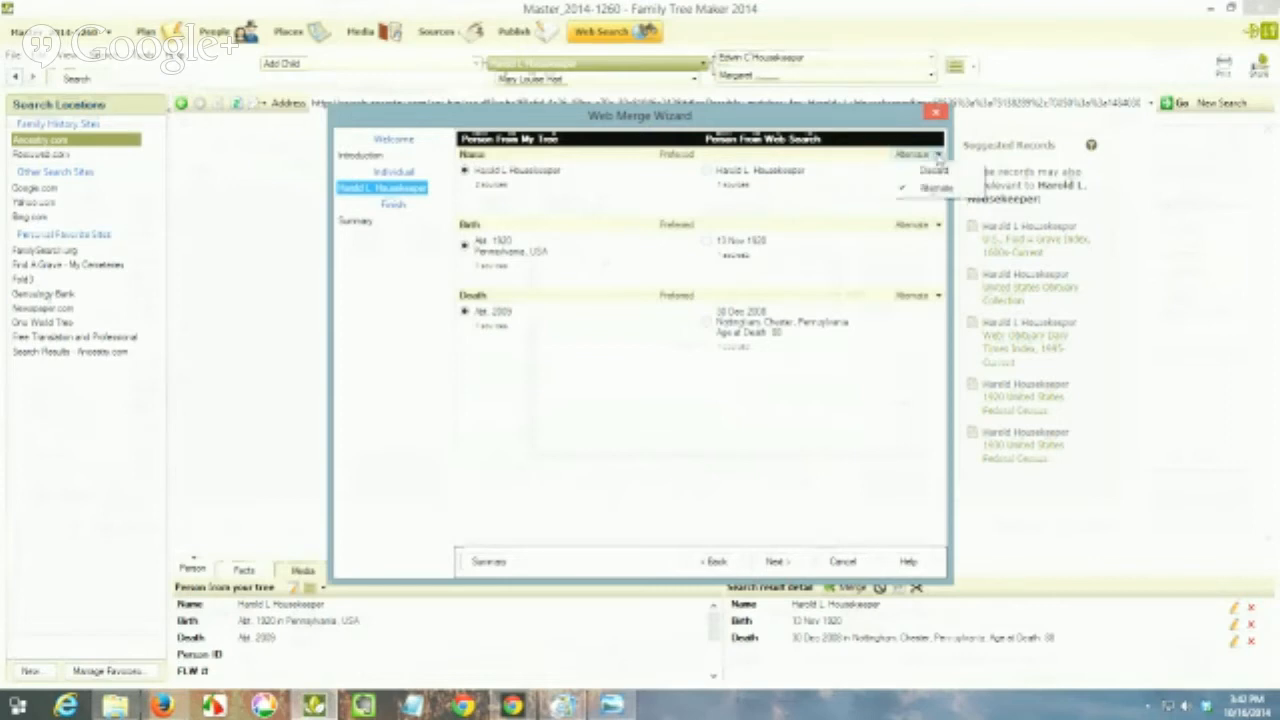
left_click(937, 172)
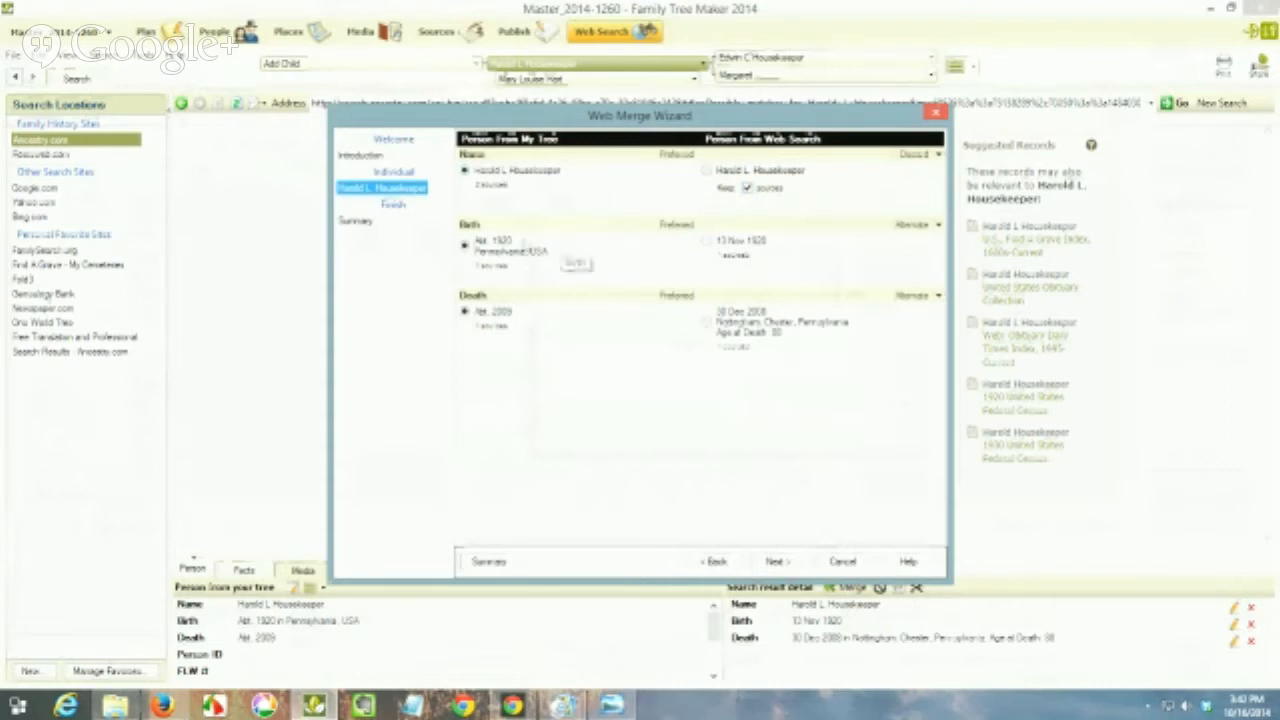
left_click(708, 242)
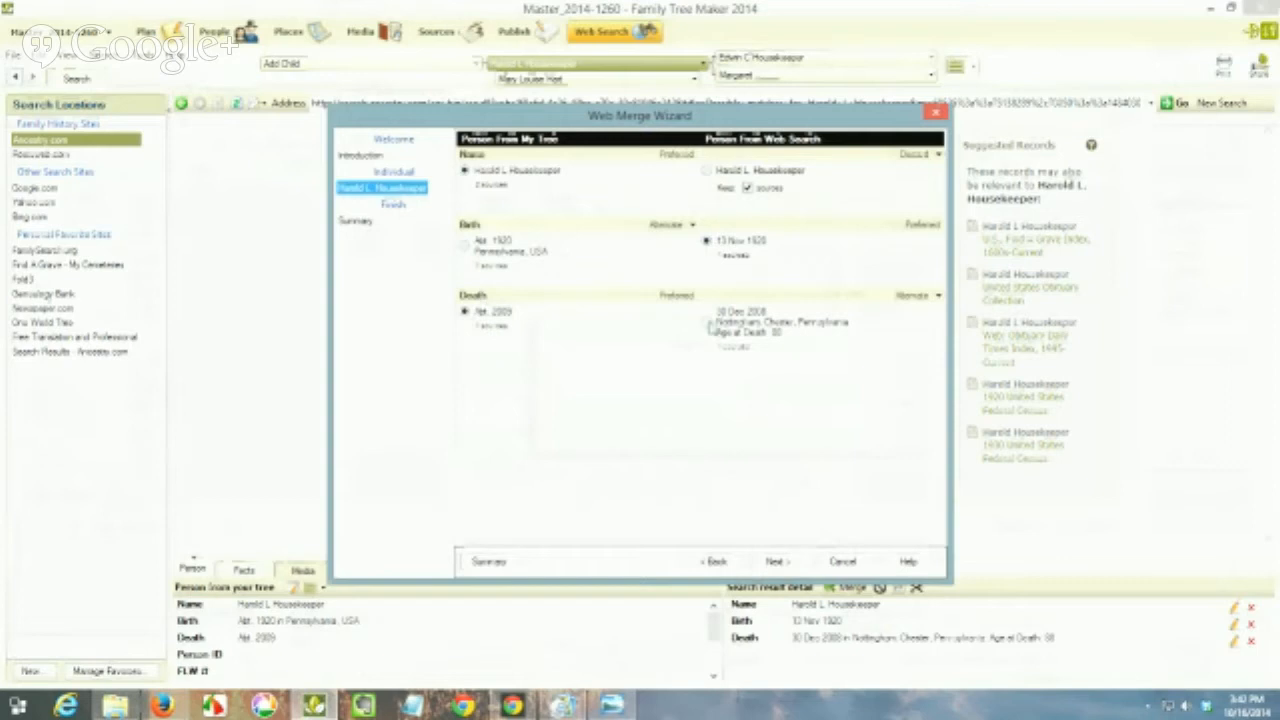
left_click(708, 323)
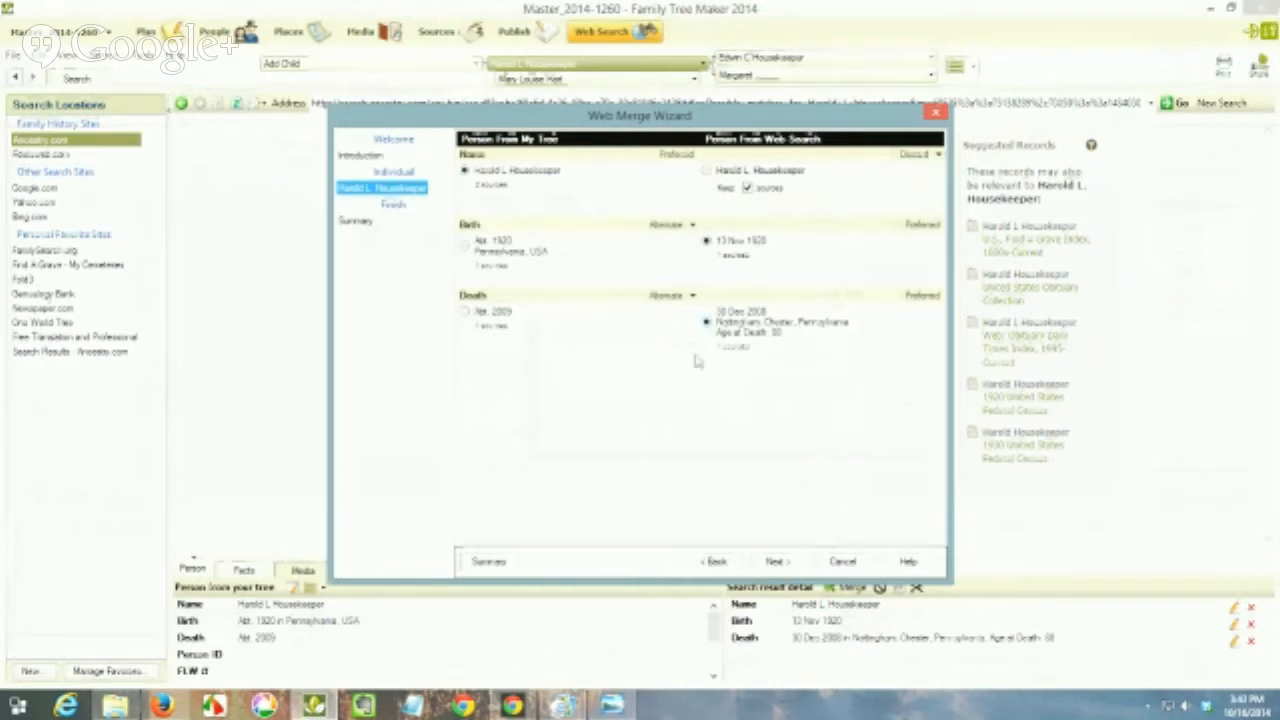
Step: Proceed to the merge summary and complete the web merge into the tree
left_click(771, 563)
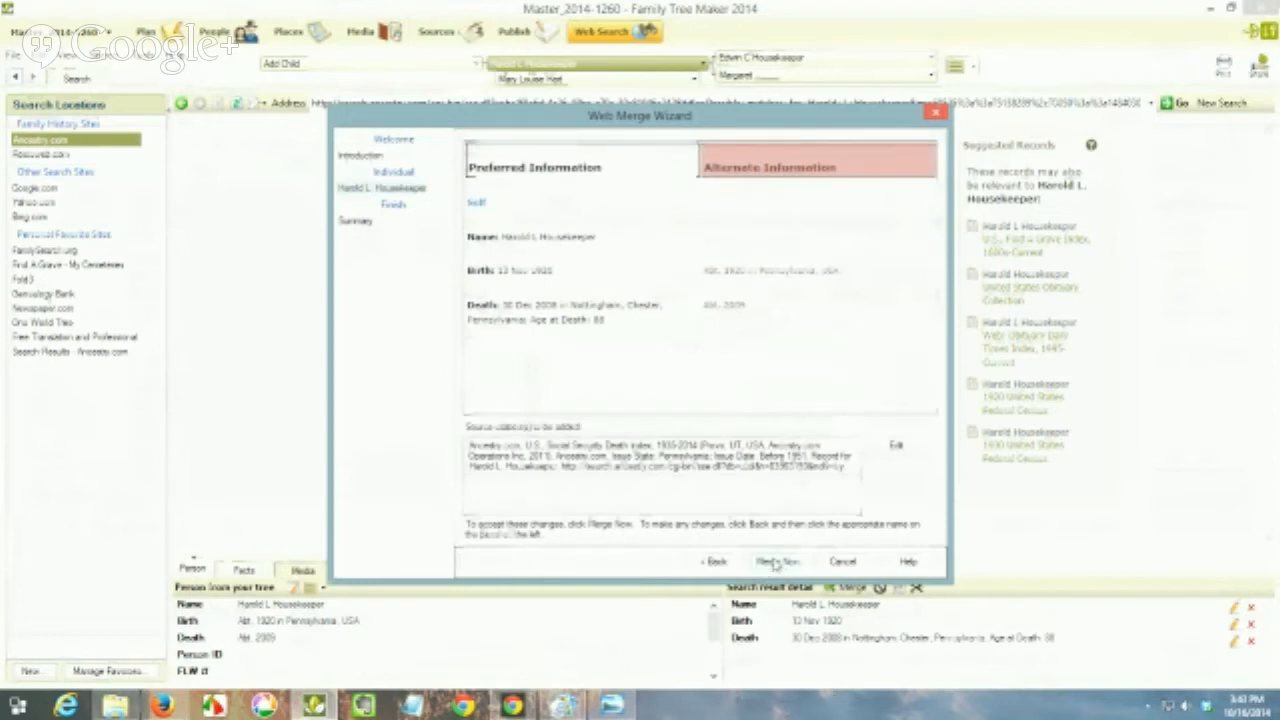
left_click(776, 562)
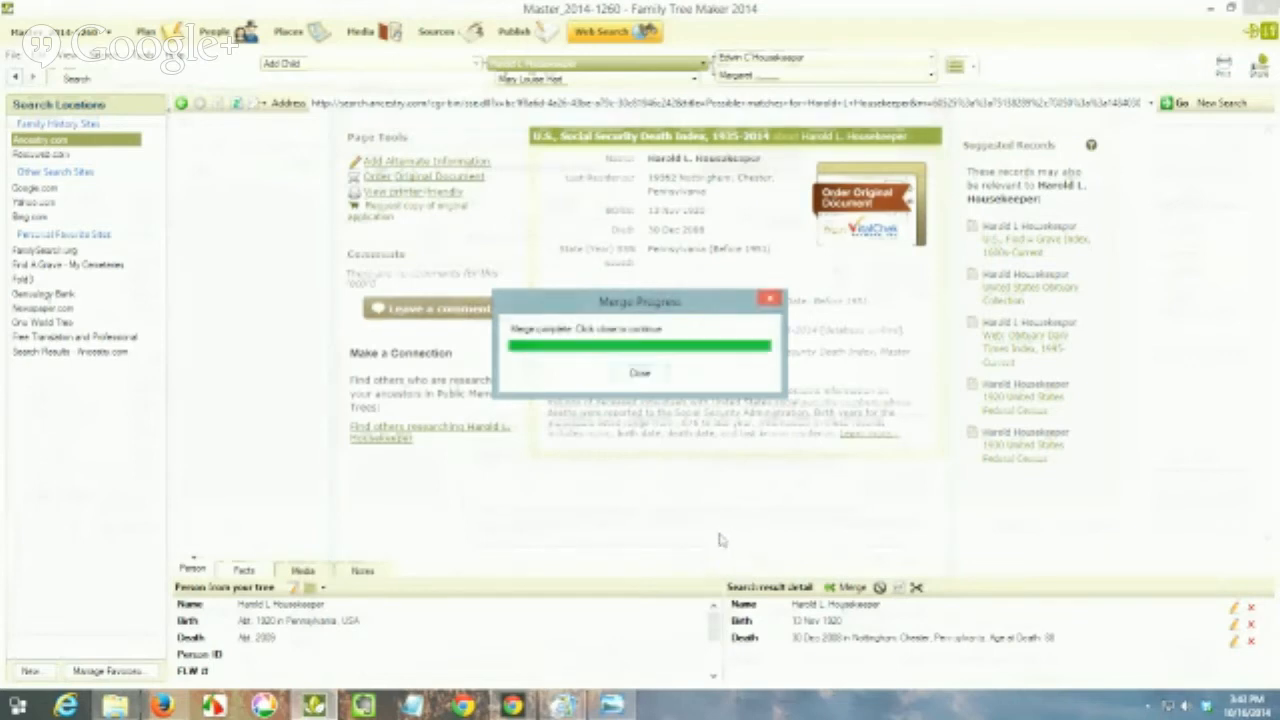
left_click(641, 374)
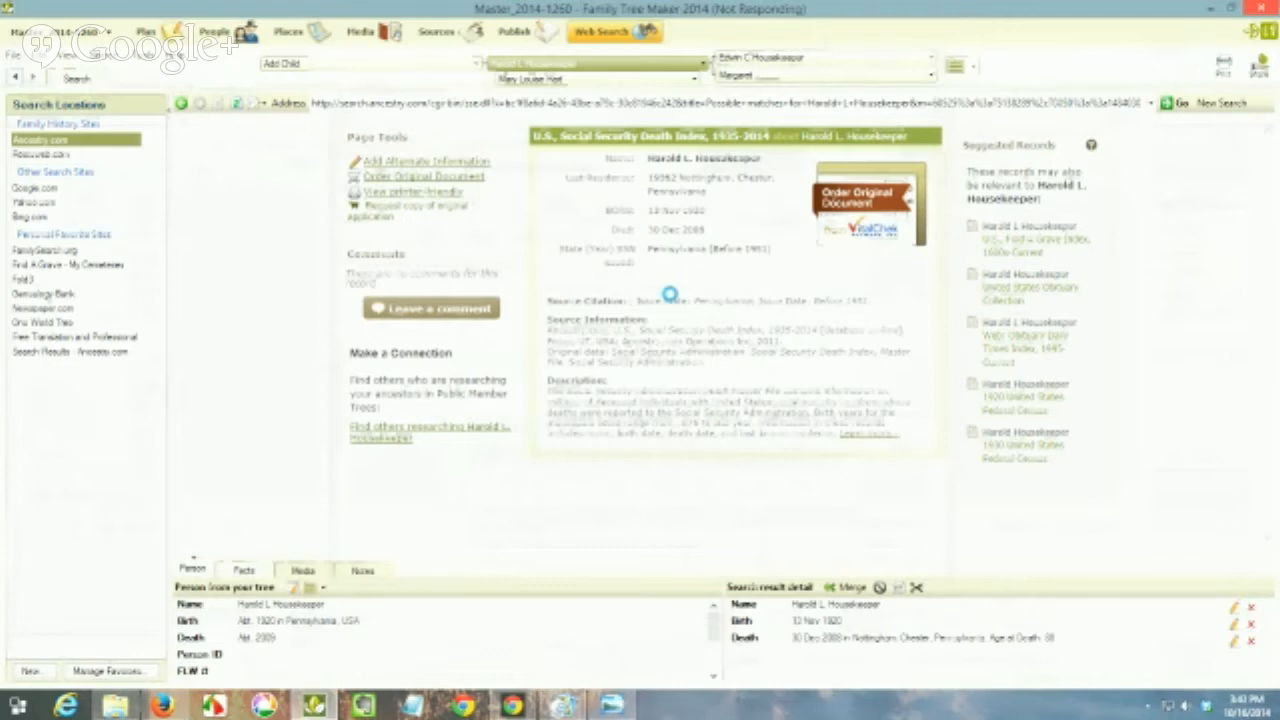
Step: Go to the Sources workspace and select the Social Security Death Index source group holding the merged citation
left_click(428, 35)
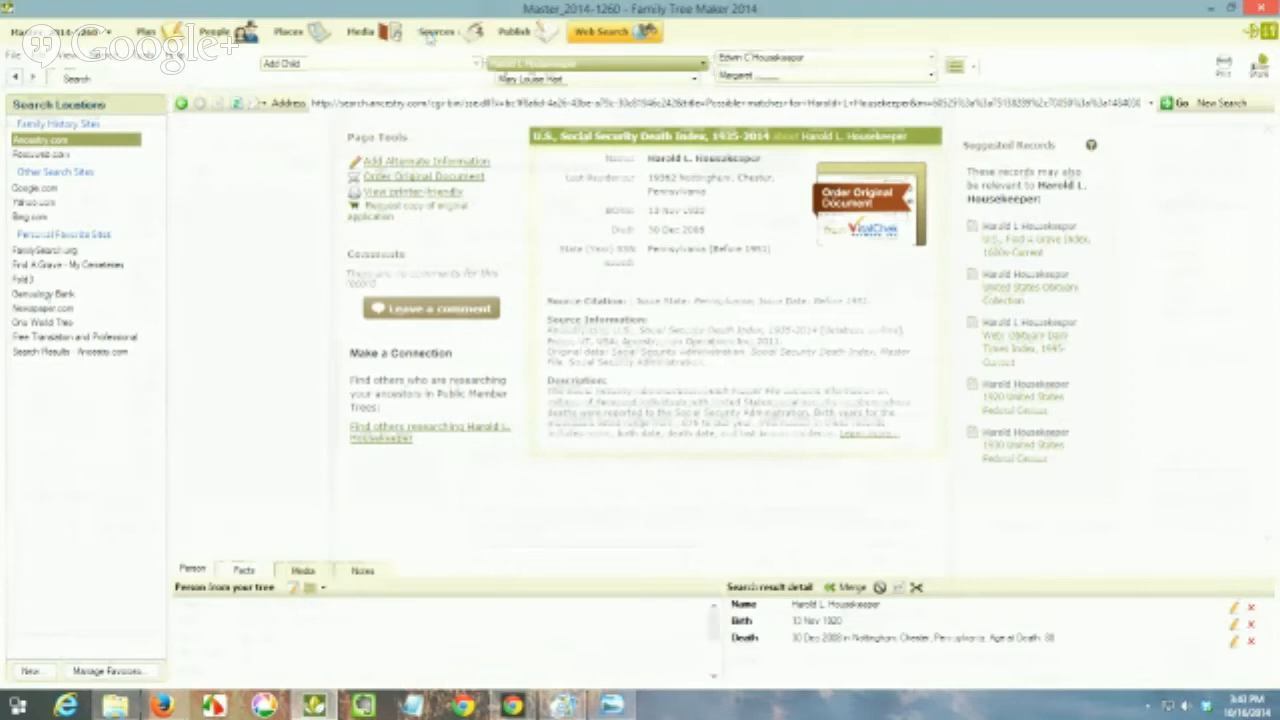
left_click(430, 36)
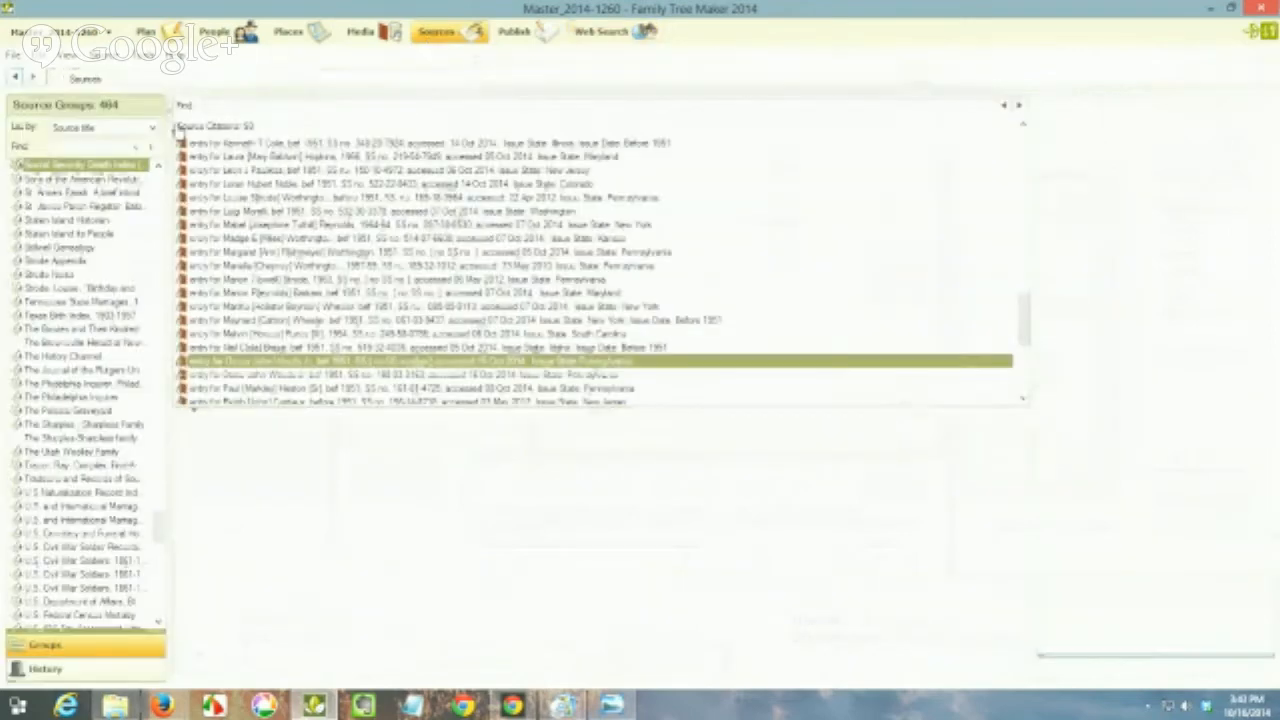
left_click(105, 165)
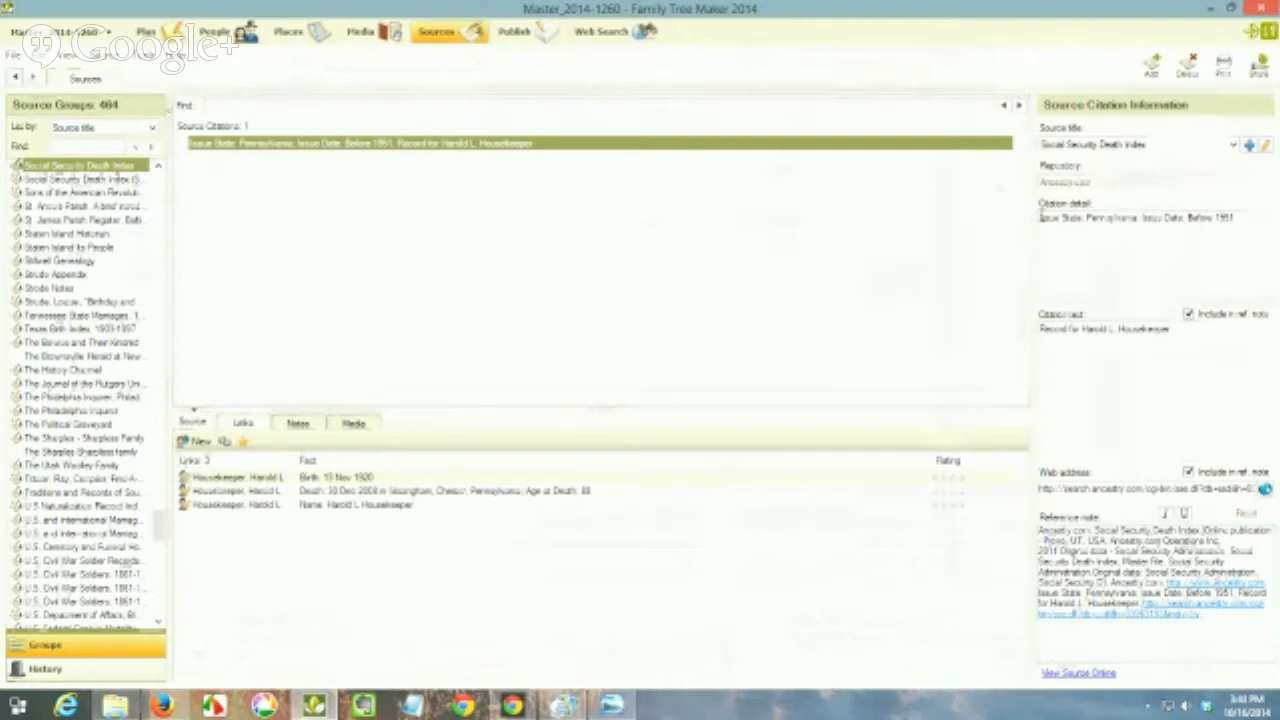
Step: Copy the citation detail into the citation text, replacing its existing content with "Issue State: Pennsylvania; Issue Date: Before 1951"
left_click_drag(1252, 217, 1035, 217)
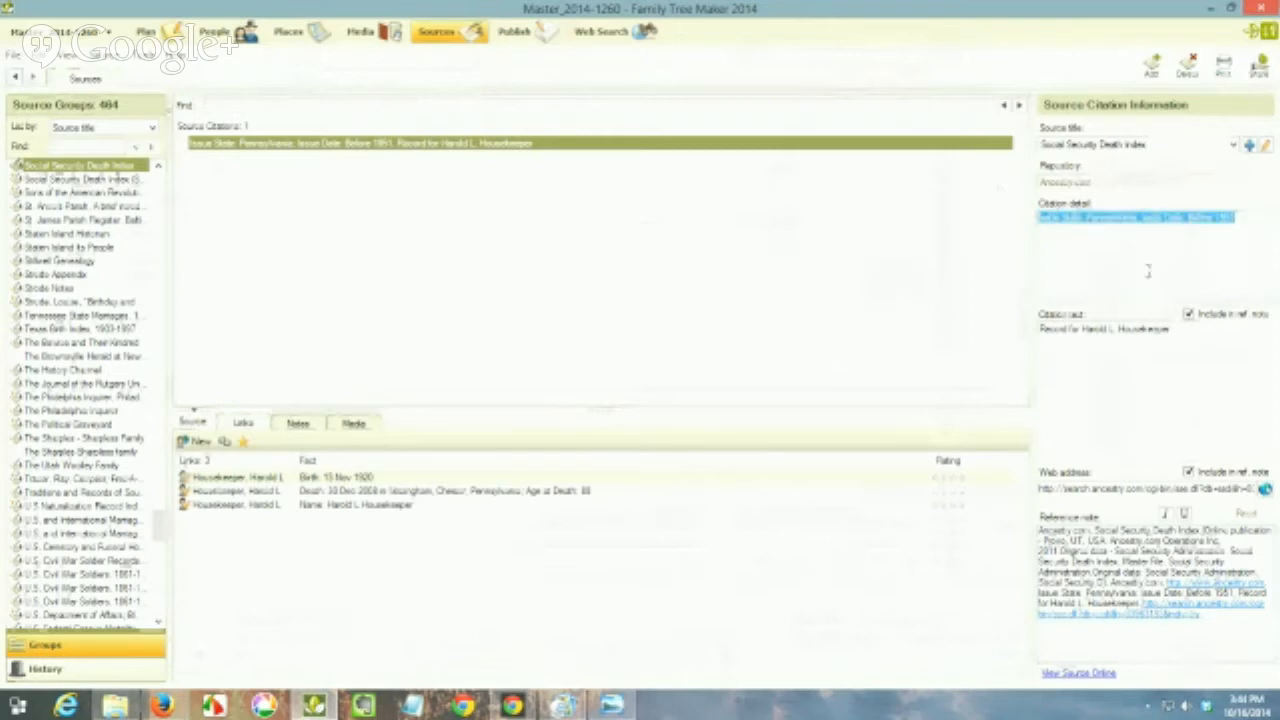
left_click(1186, 330)
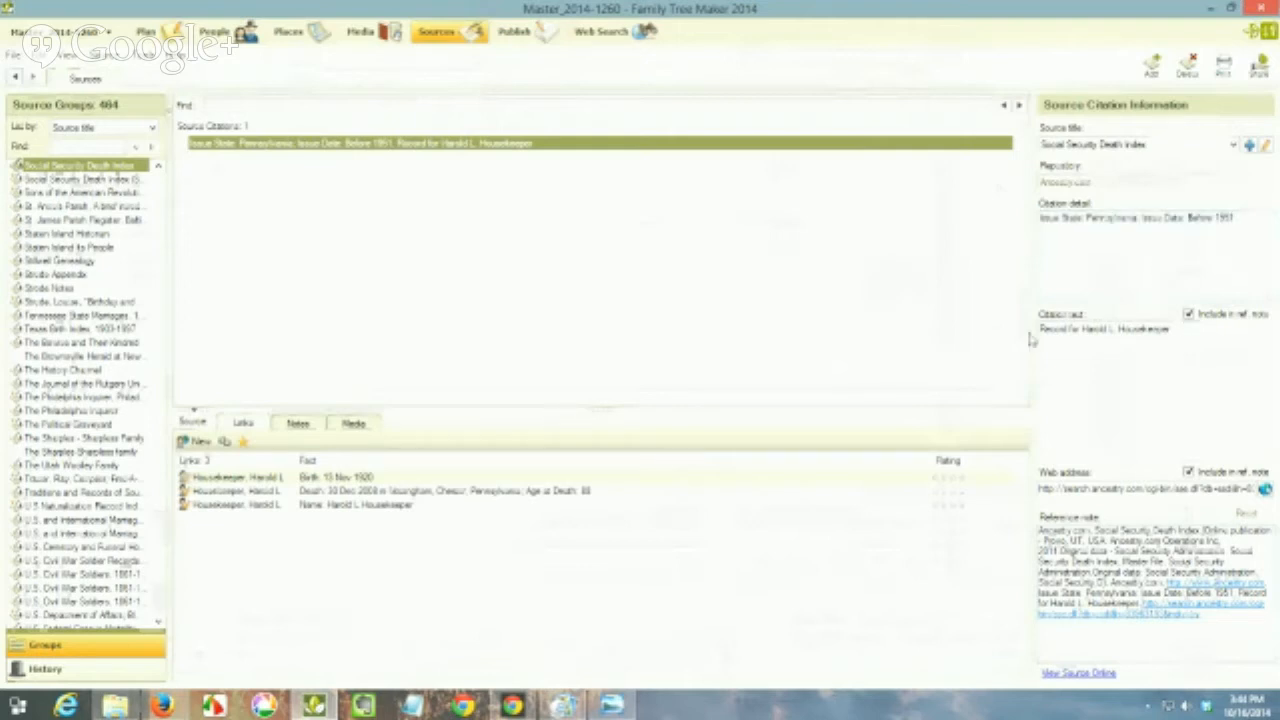
key("ctrl+a")
left_click_drag(1247, 220, 1030, 224)
key("ctrl+c")
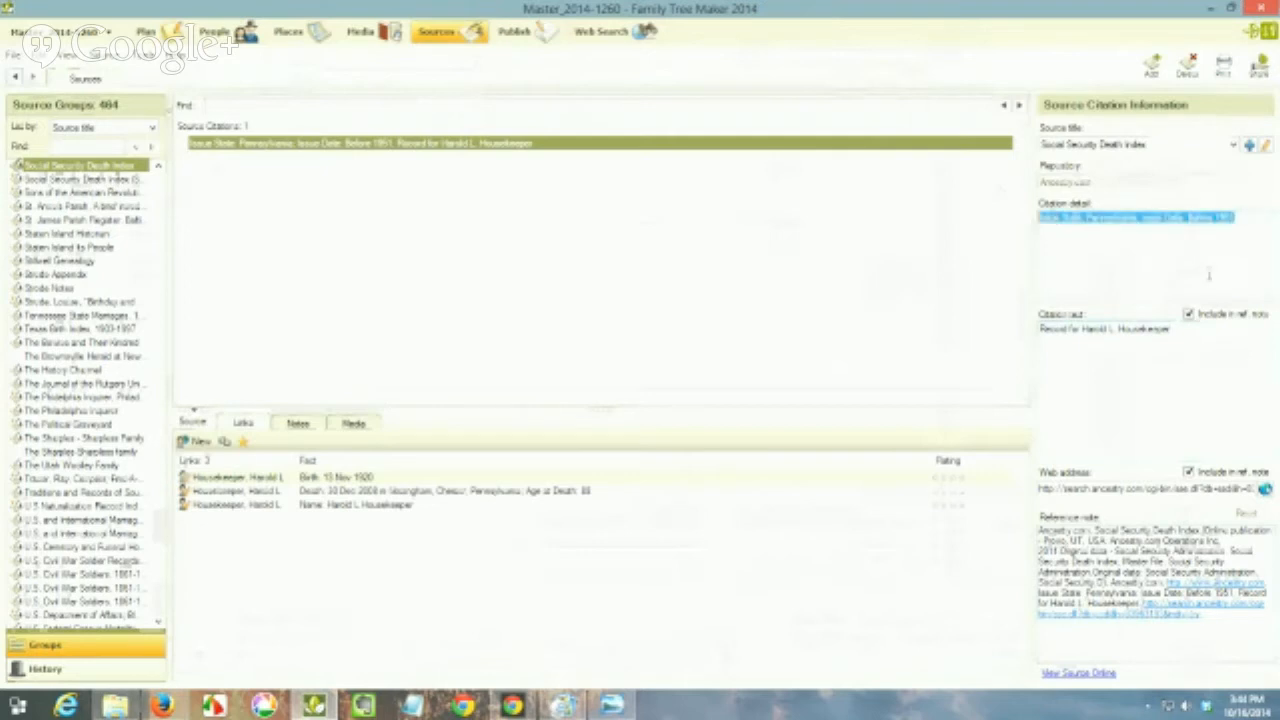
left_click_drag(1172, 328, 1033, 330)
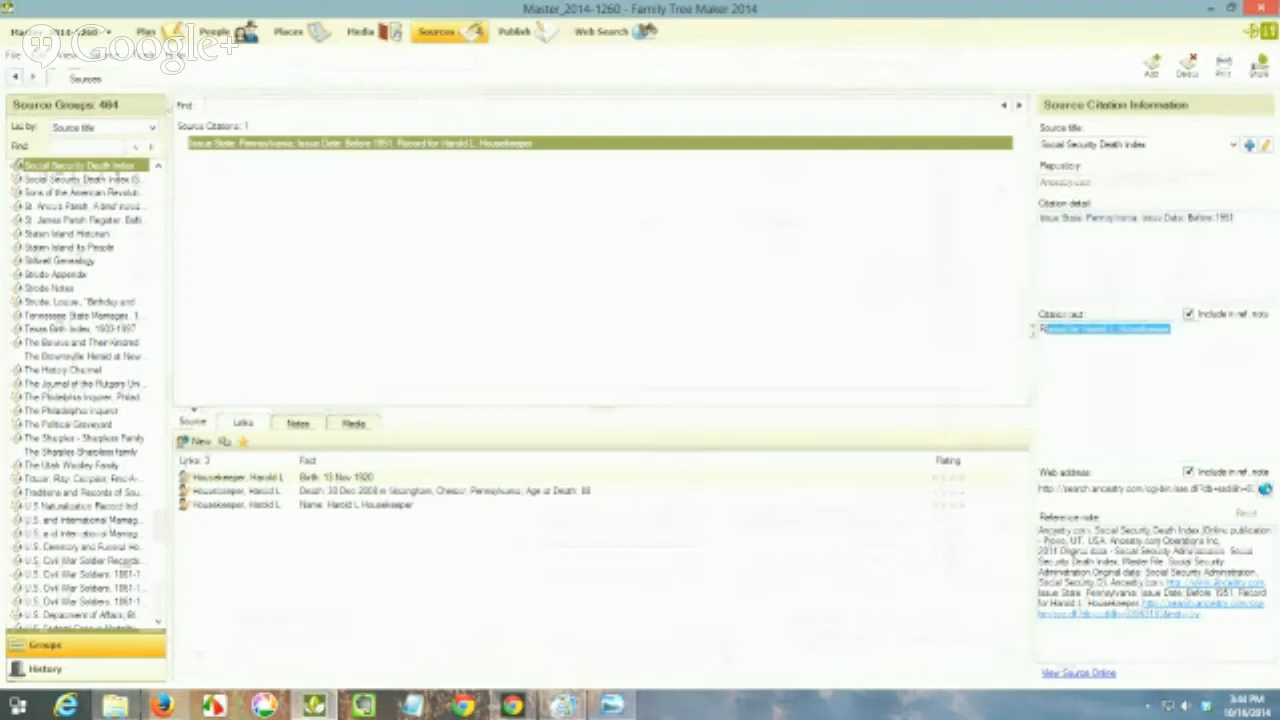
key("ctrl+v")
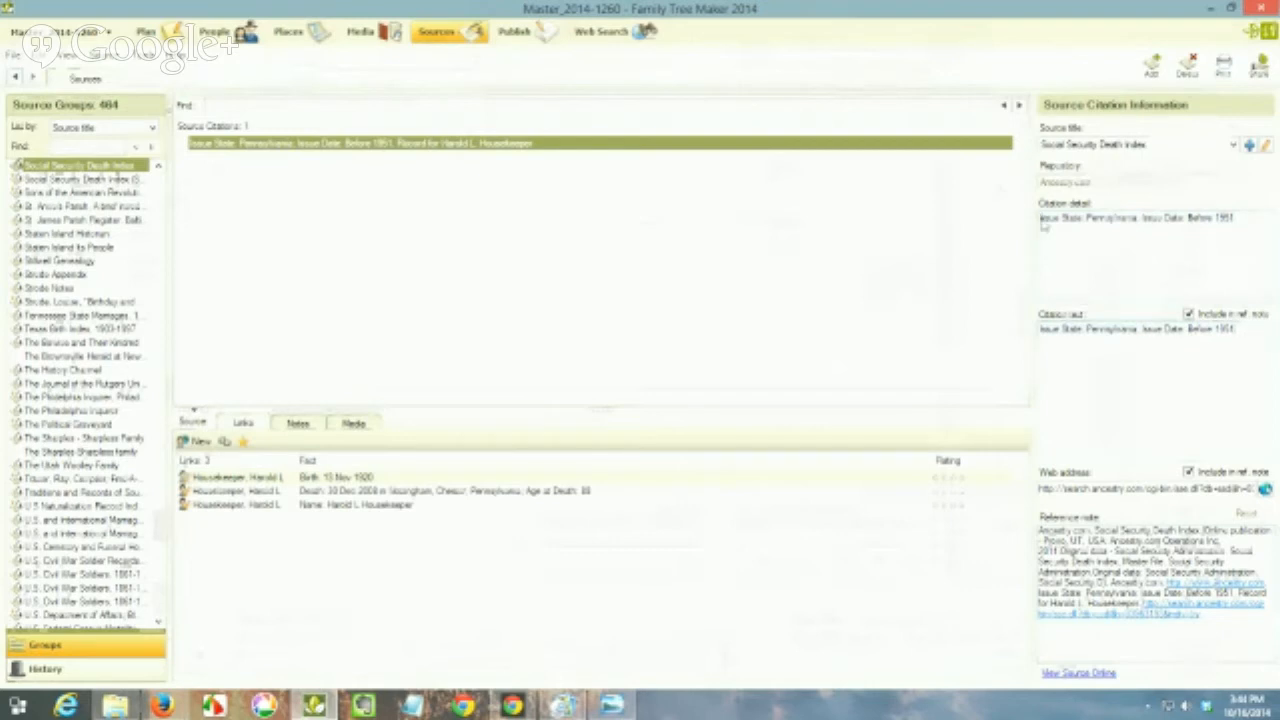
left_click(1106, 305)
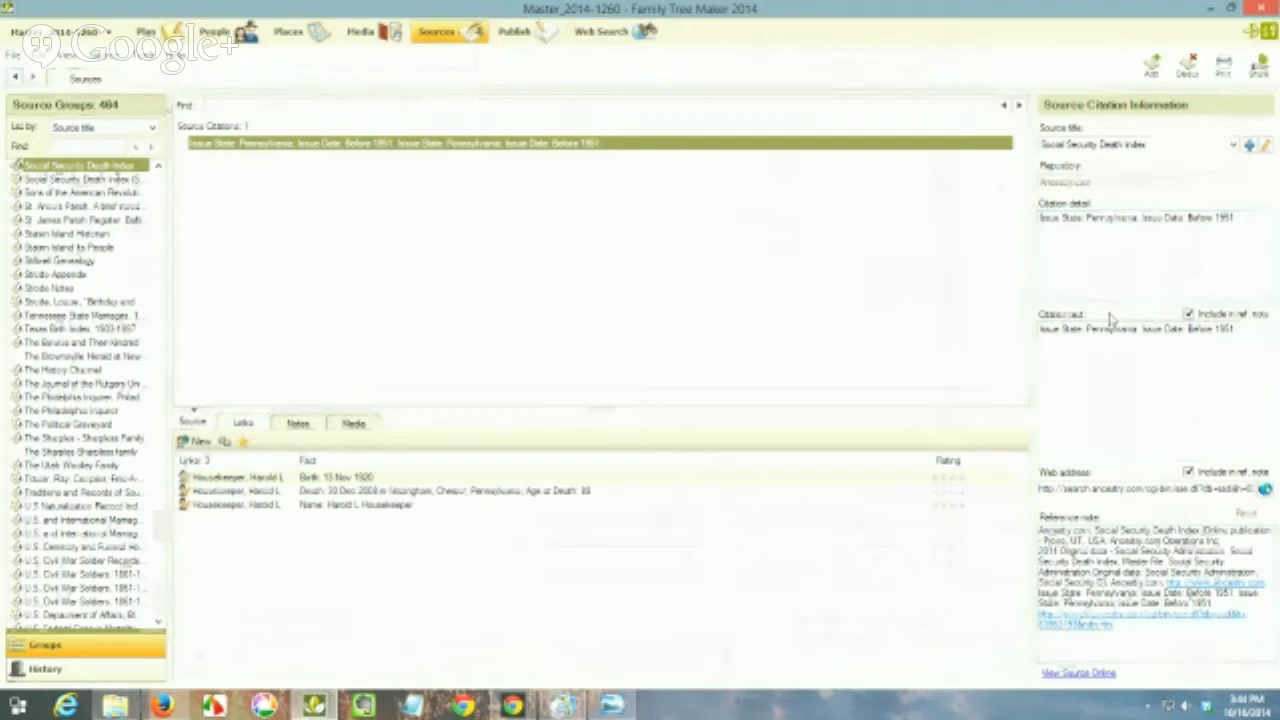
Step: Insert "entry for" and the person's full name at the start of the citation detail
left_click(1136, 220)
type("entry for")
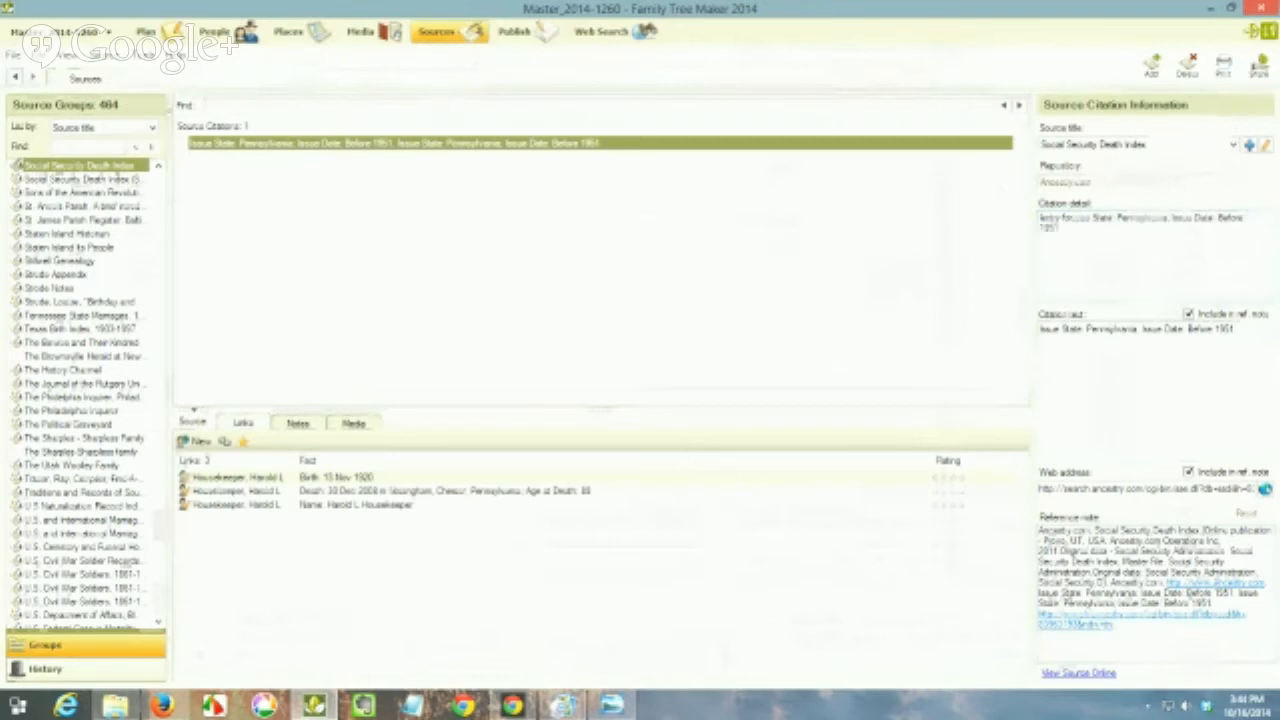
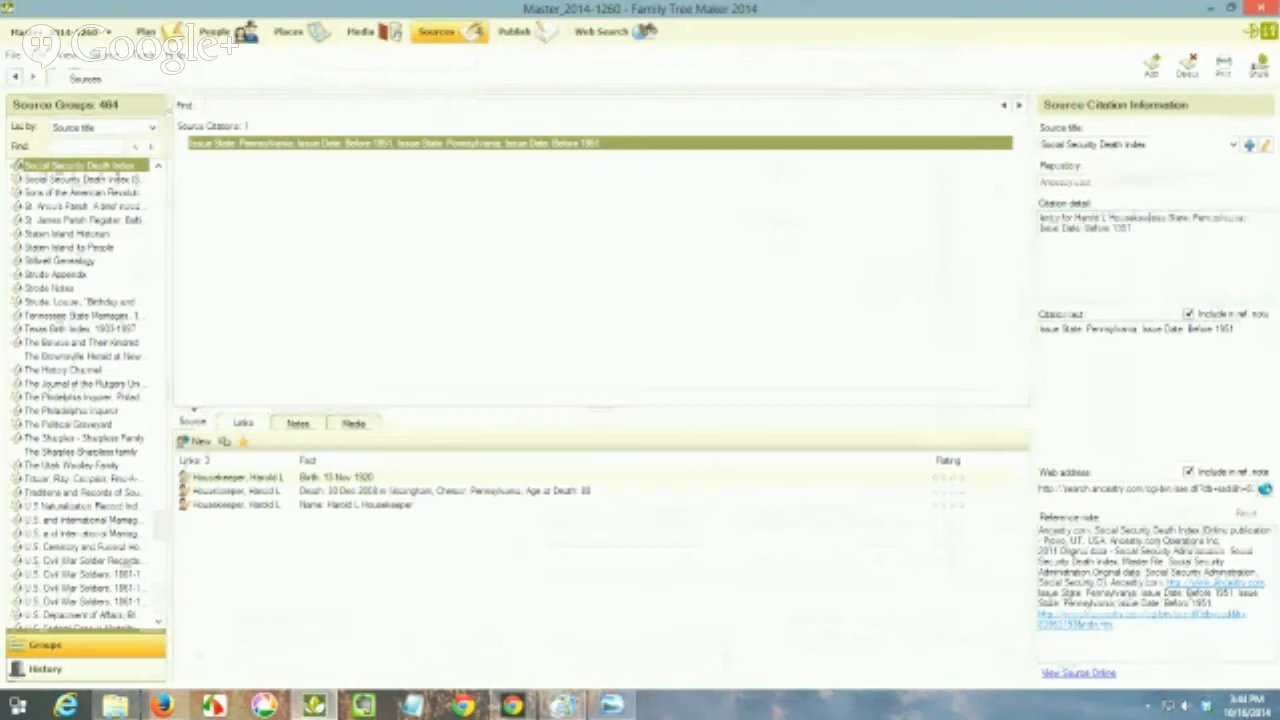
type("er")
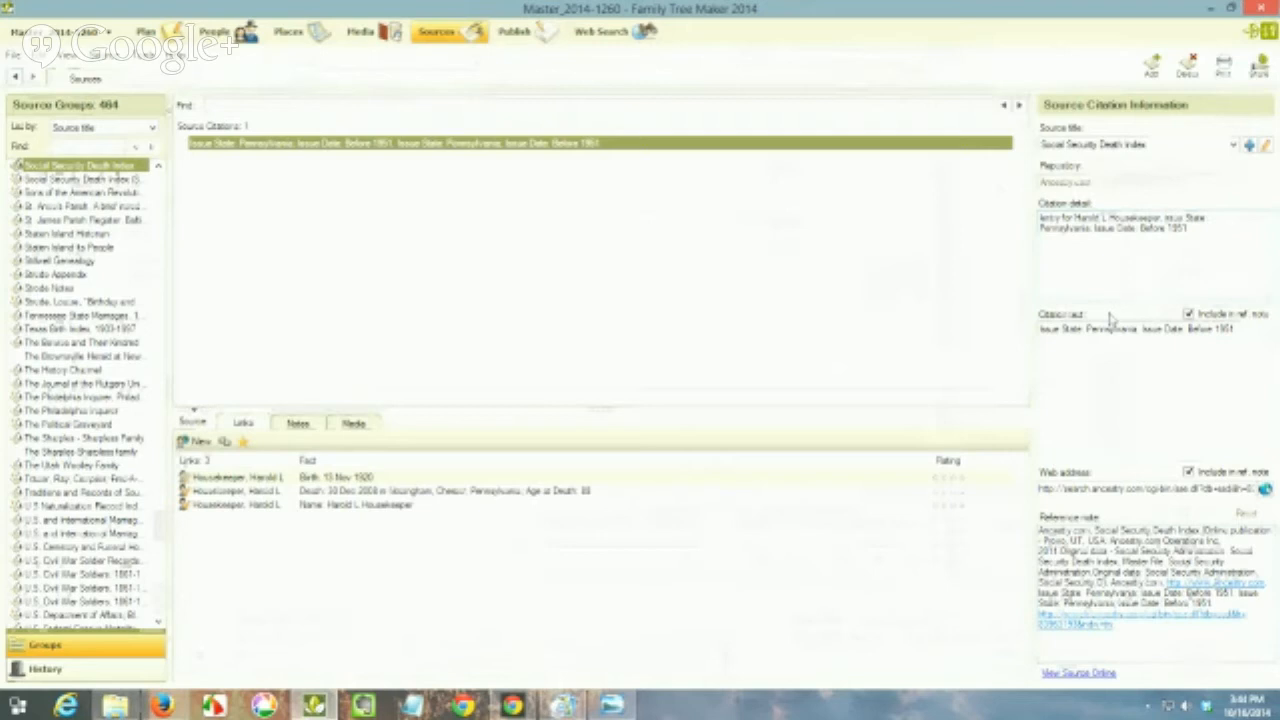
Step: Add "bef 1951, SS no." after the person's name in the citation detail
type("195")
type("1")
type("1, ")
type("SS")
type(" no")
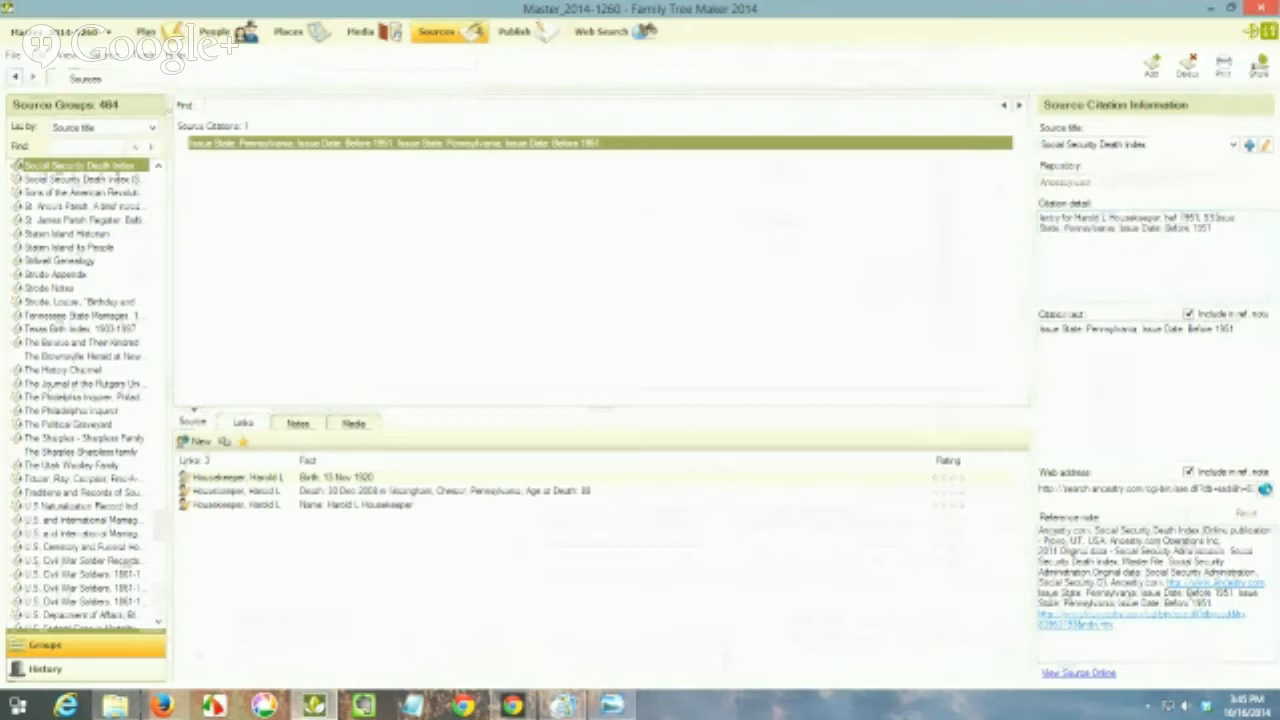
type(".")
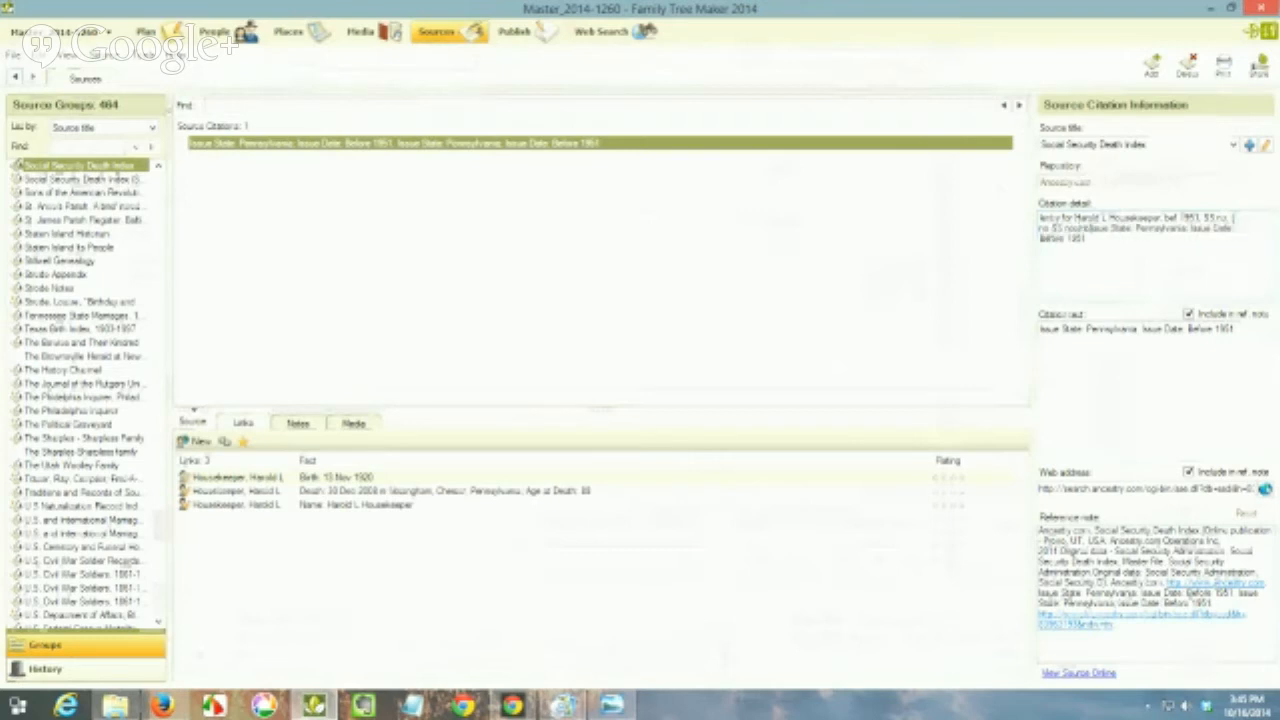
Step: Add the bracketed placeholder "[ no SS number ]" in the citation detail, correcting the mistyped word
key("BackSpace")
key("BackSpace")
key("BackSpace")
key("BackSpace")
key("BackSpace")
key("BackSpace")
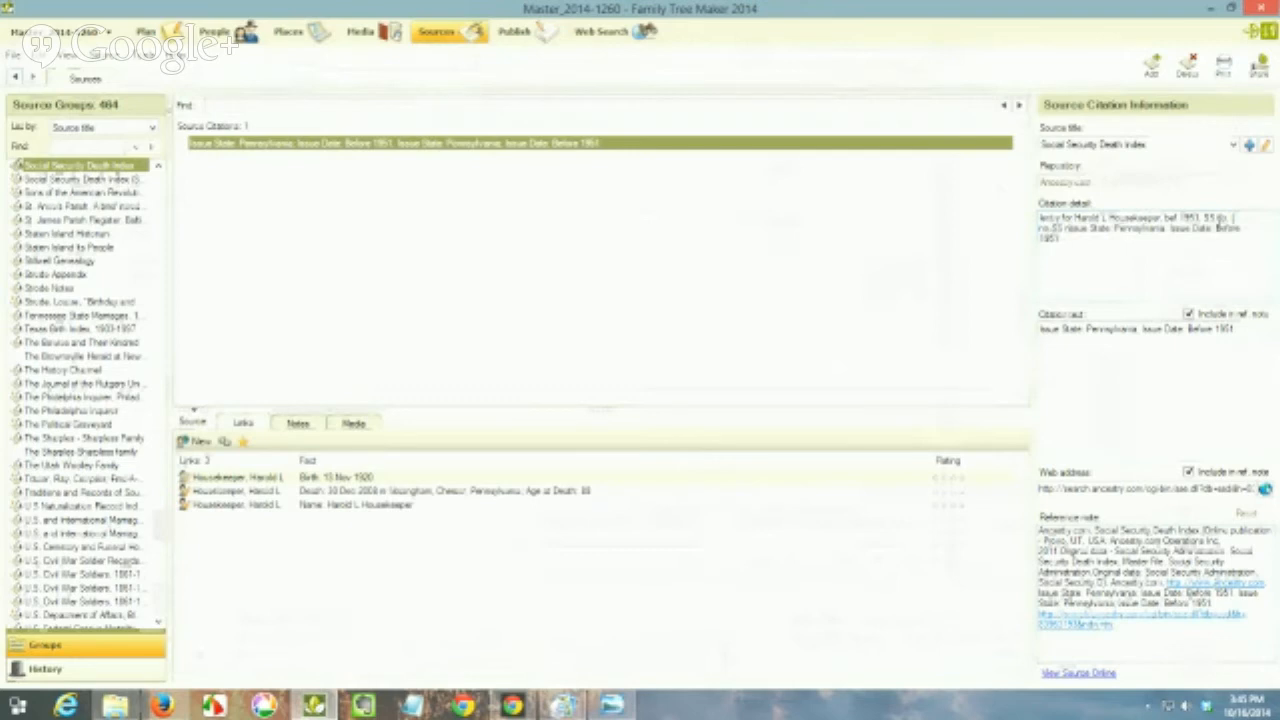
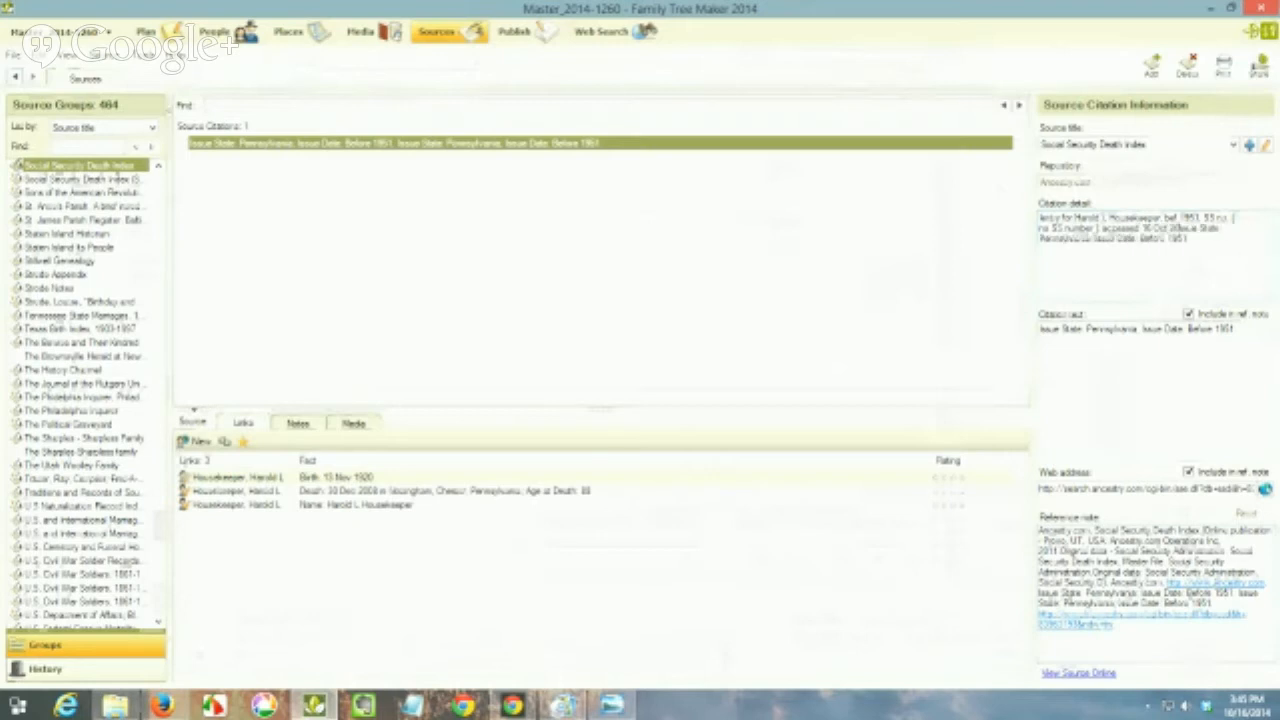
Step: Finish the citation detail with "accessed 16 Oct 2014" and delete the leftover issue state and issue date text after it
left_click_drag(1190, 228, 1220, 249)
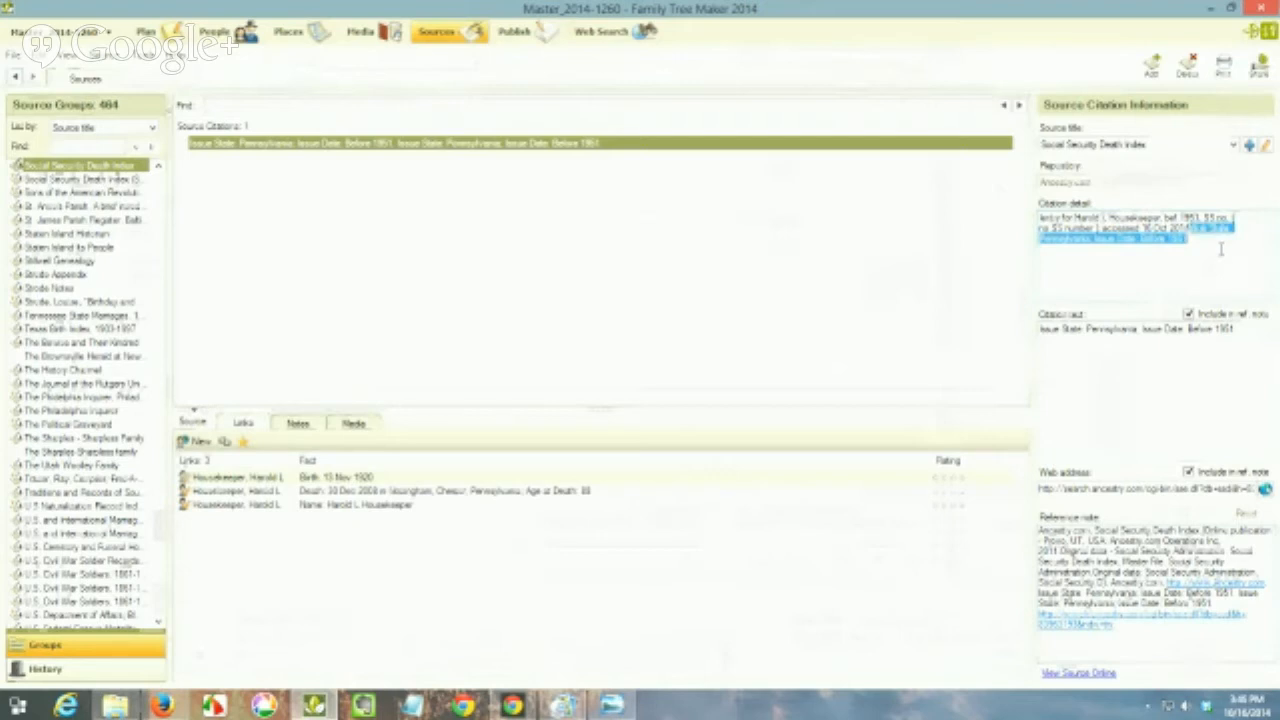
key("Delete")
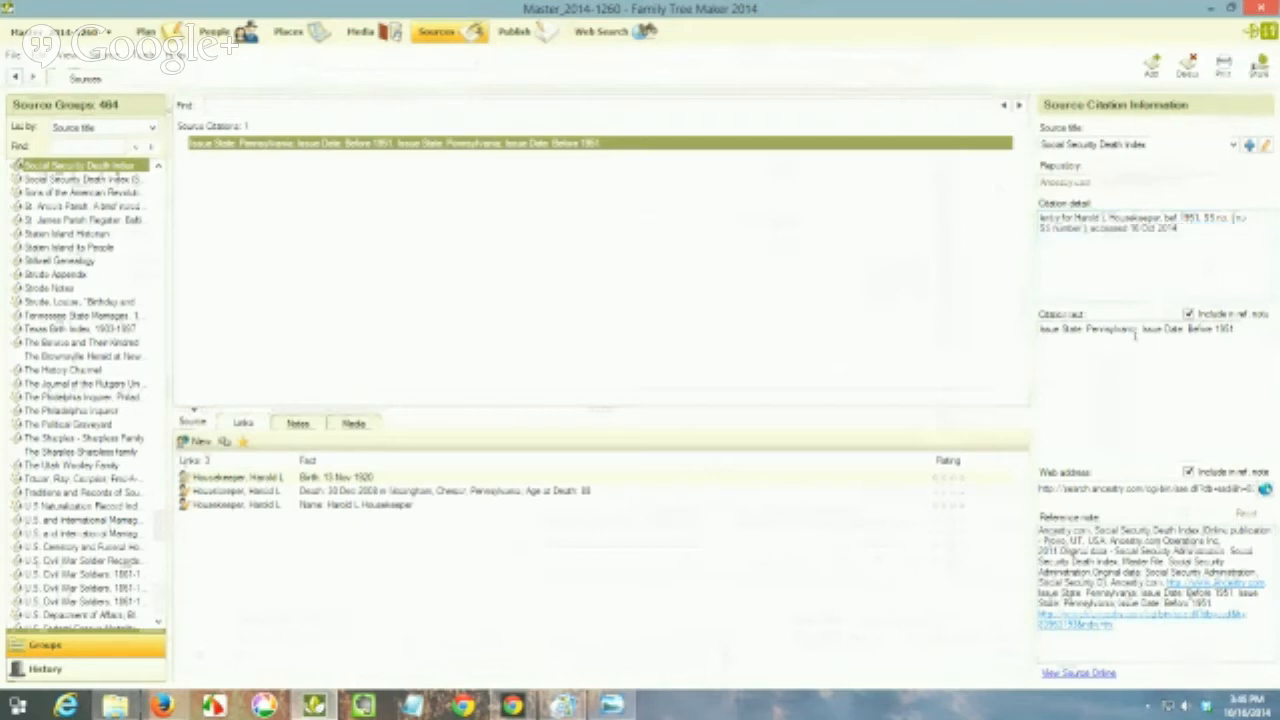
Step: Delete the issue date from the citation text and exclude both the citation text and the web address from the reference note
left_click(1141, 329)
left_click_drag(1140, 329, 1272, 360)
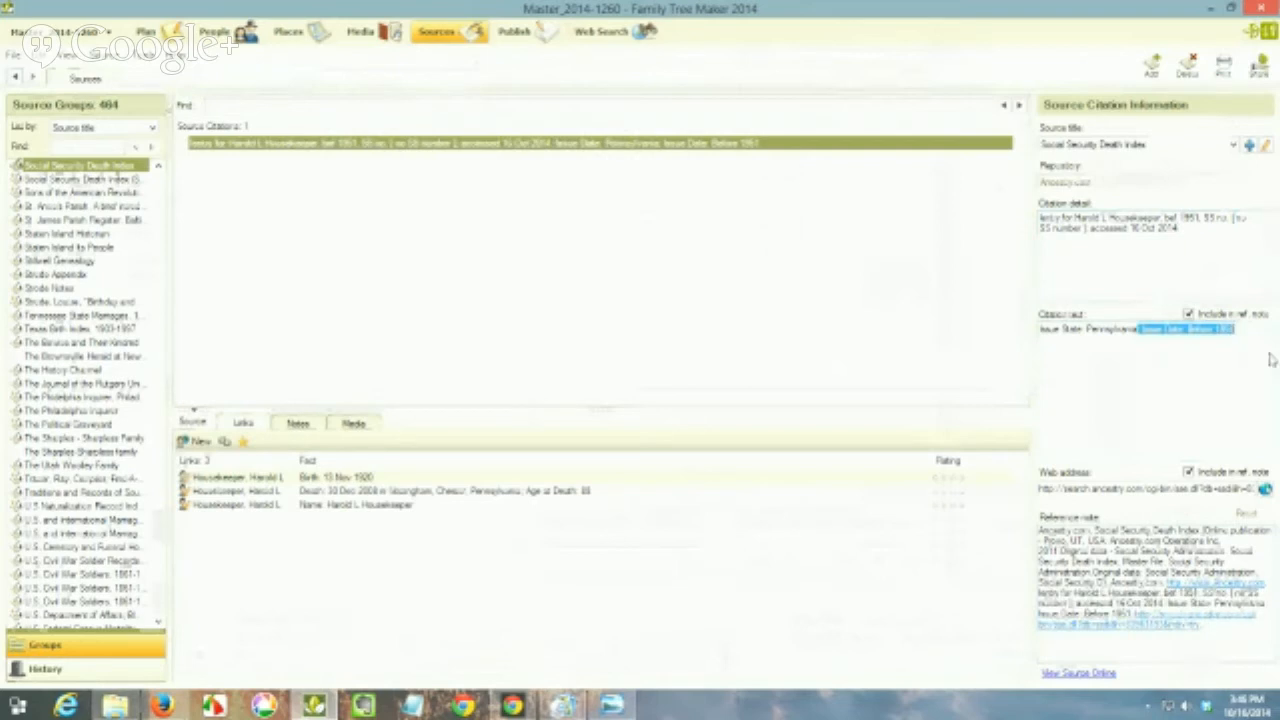
key("Delete")
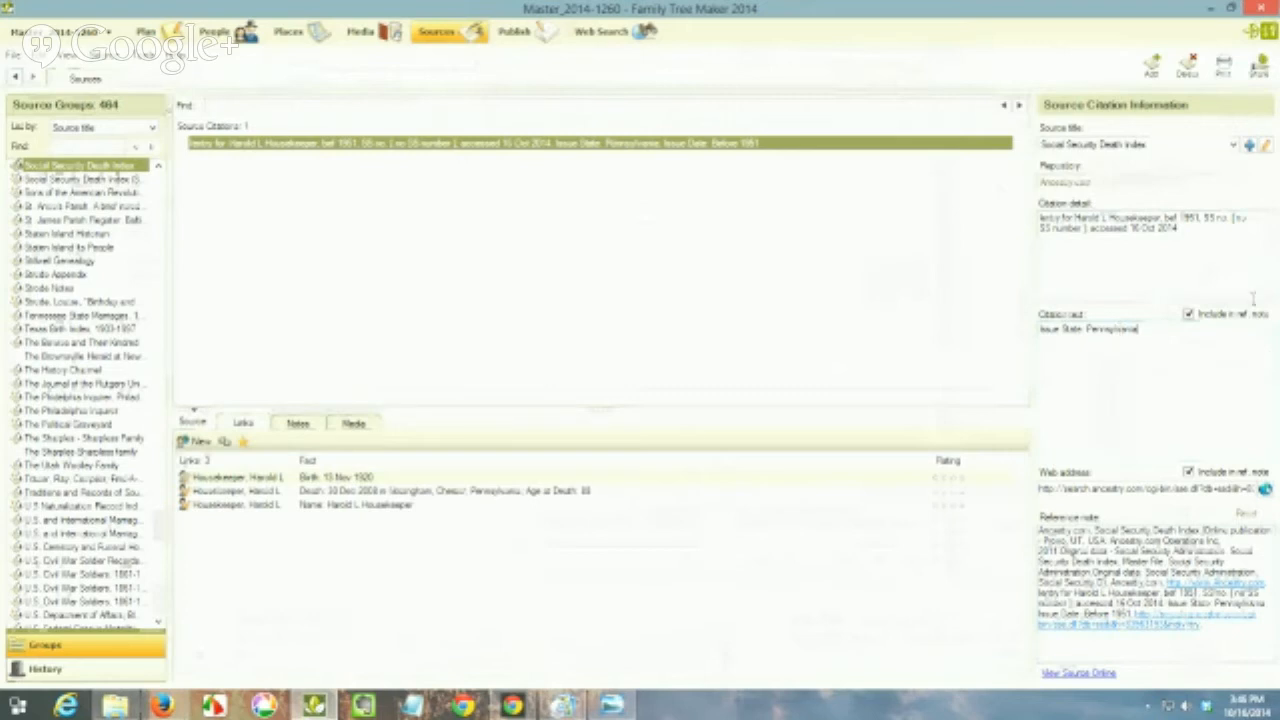
left_click(1189, 315)
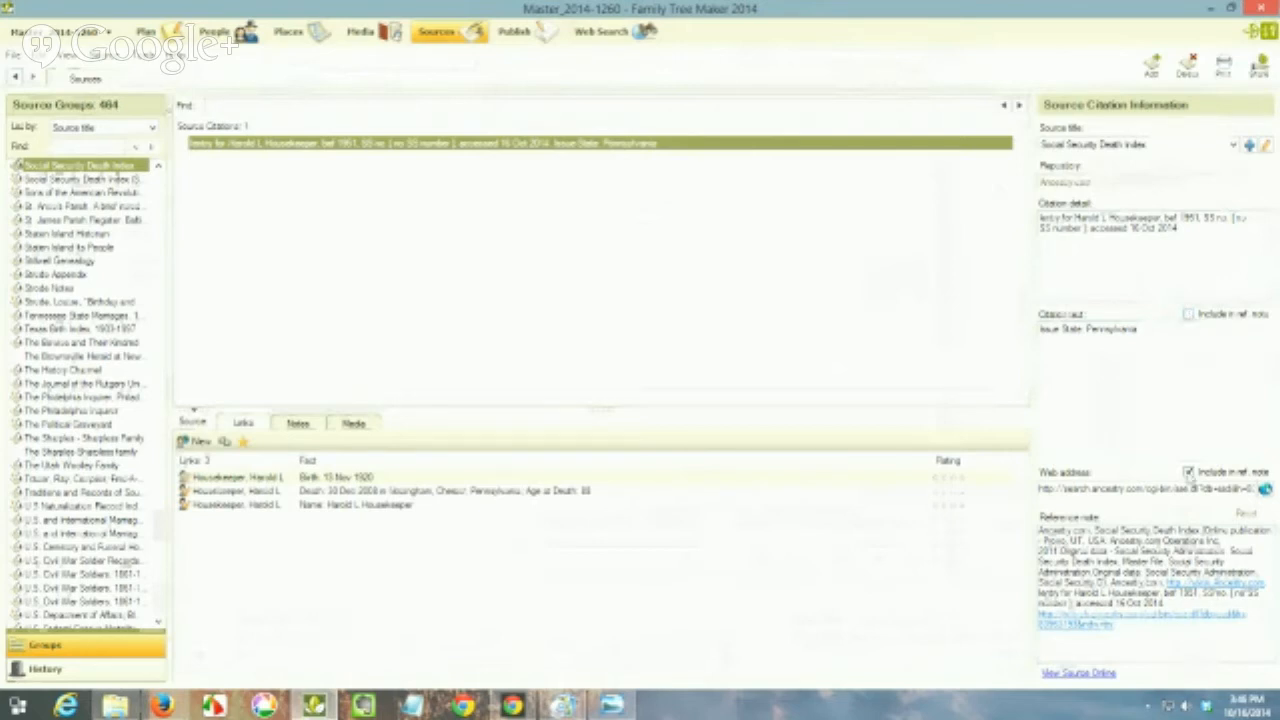
left_click(1188, 472)
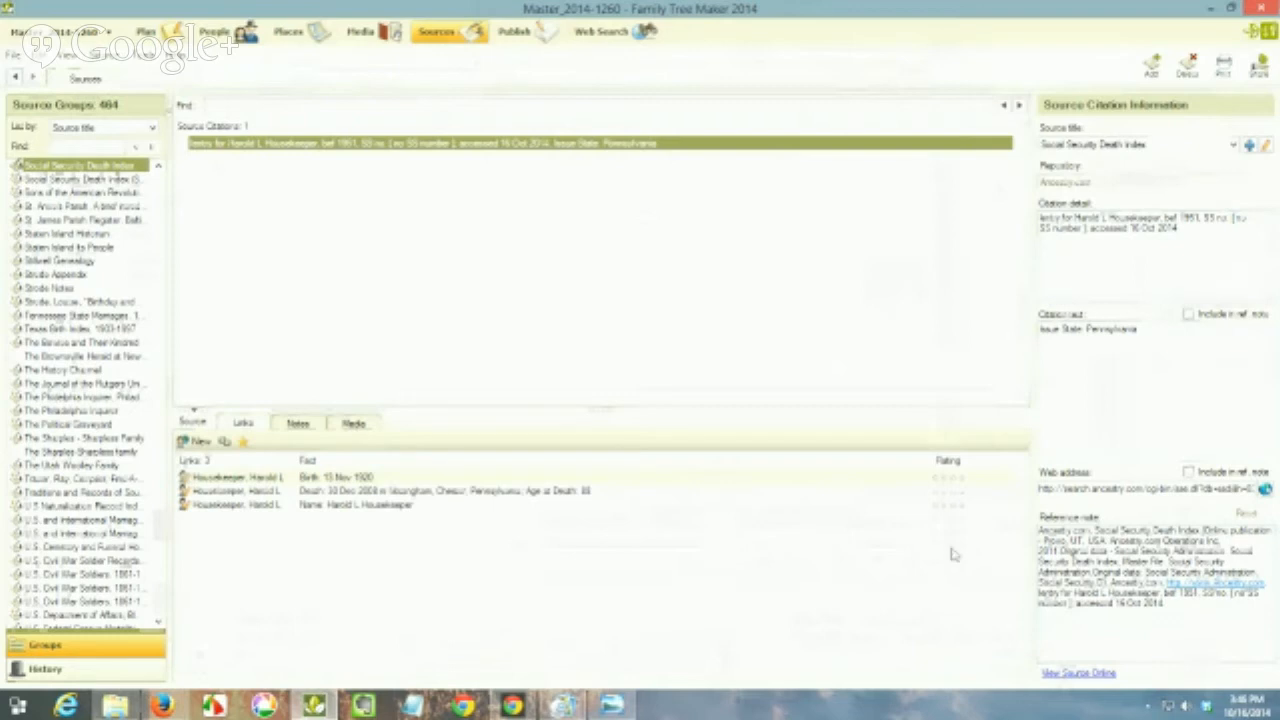
Step: Add the record screenshot 2014-10-16_154136 as a new media item for the citation
left_click(358, 426)
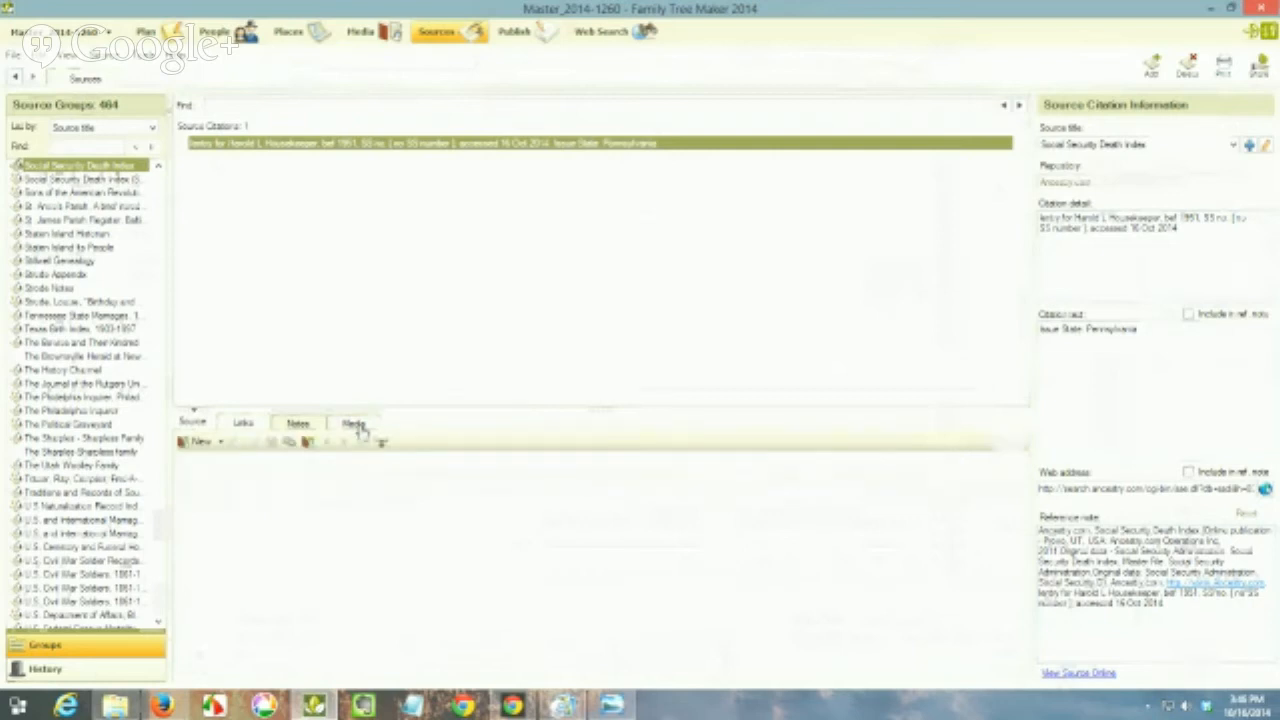
left_click(197, 445)
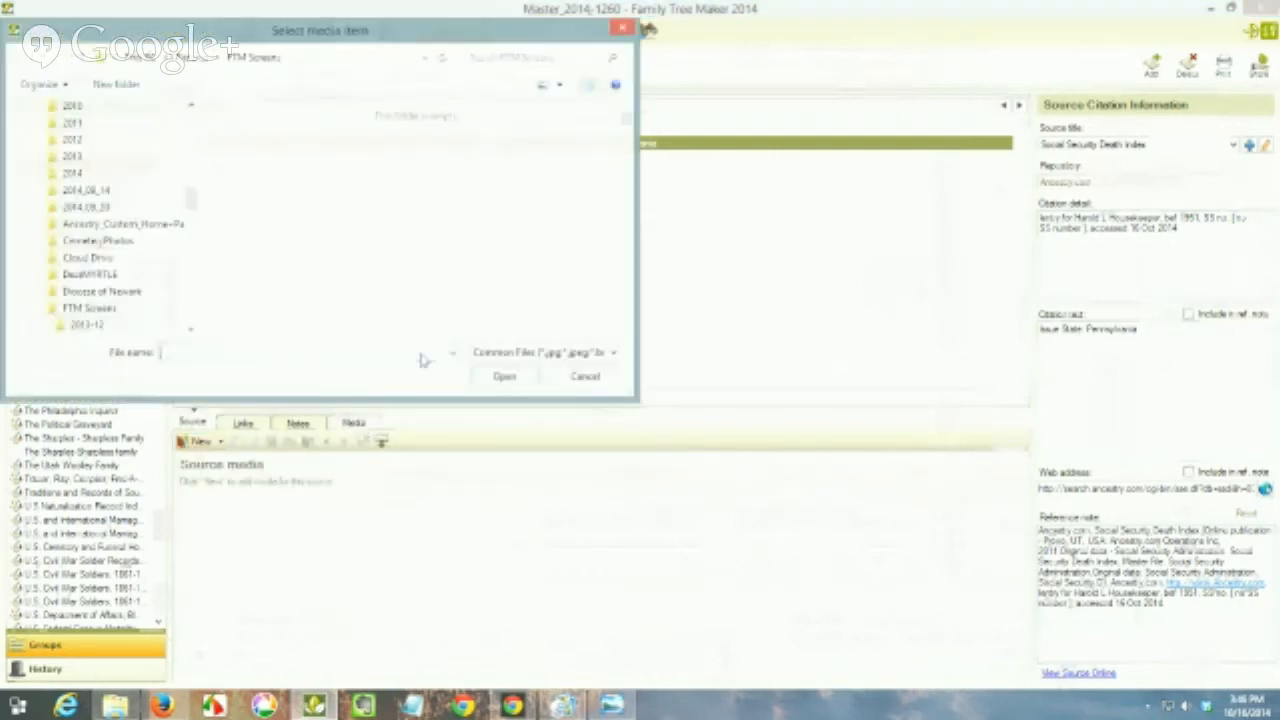
scroll(620, 320, "down", 5)
left_click(280, 240)
left_click(503, 377)
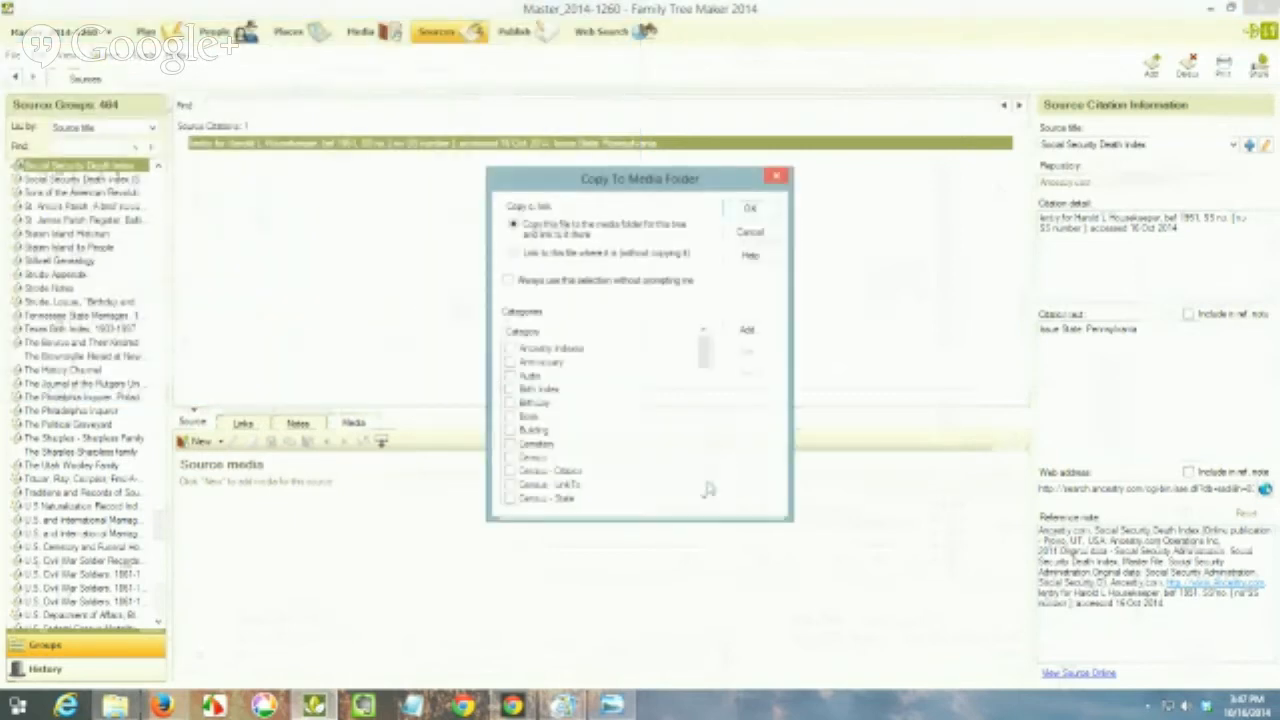
Step: Copy the image to the tree's media folder and assign it to the SSDI category
scroll(707, 489, "down", 5)
scroll(707, 489, "down", 4)
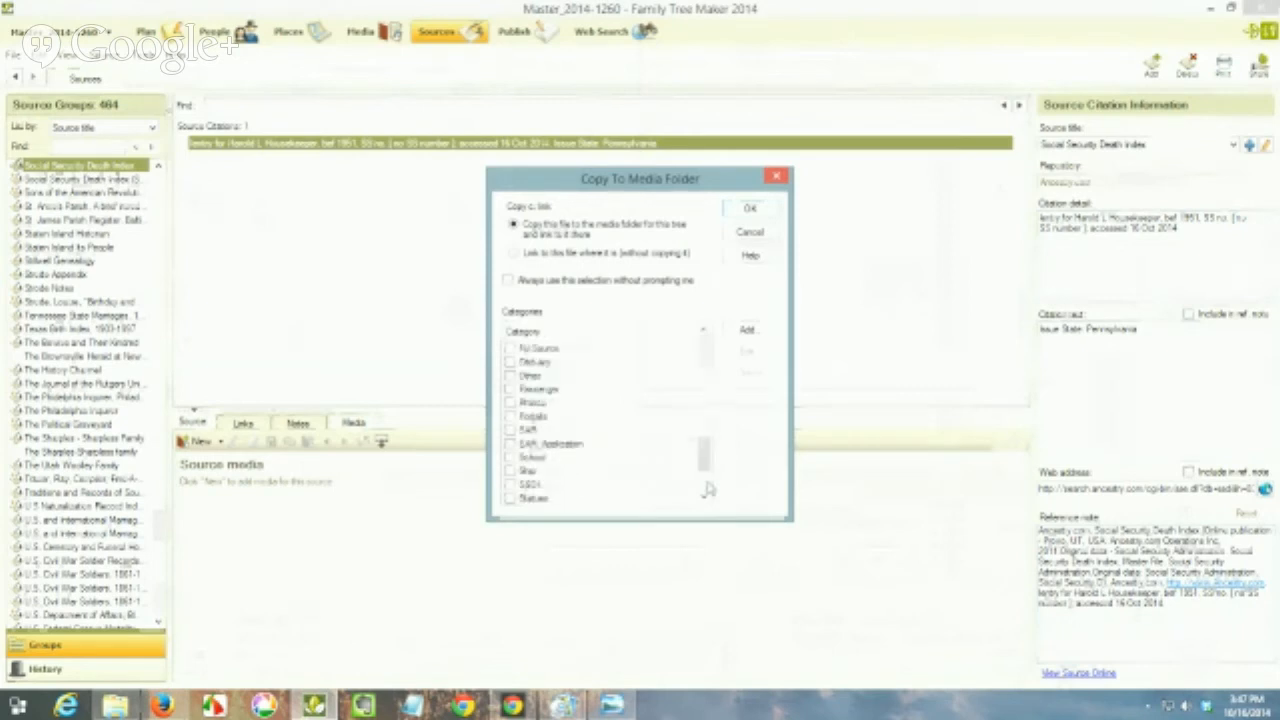
left_click(510, 485)
left_click(763, 212)
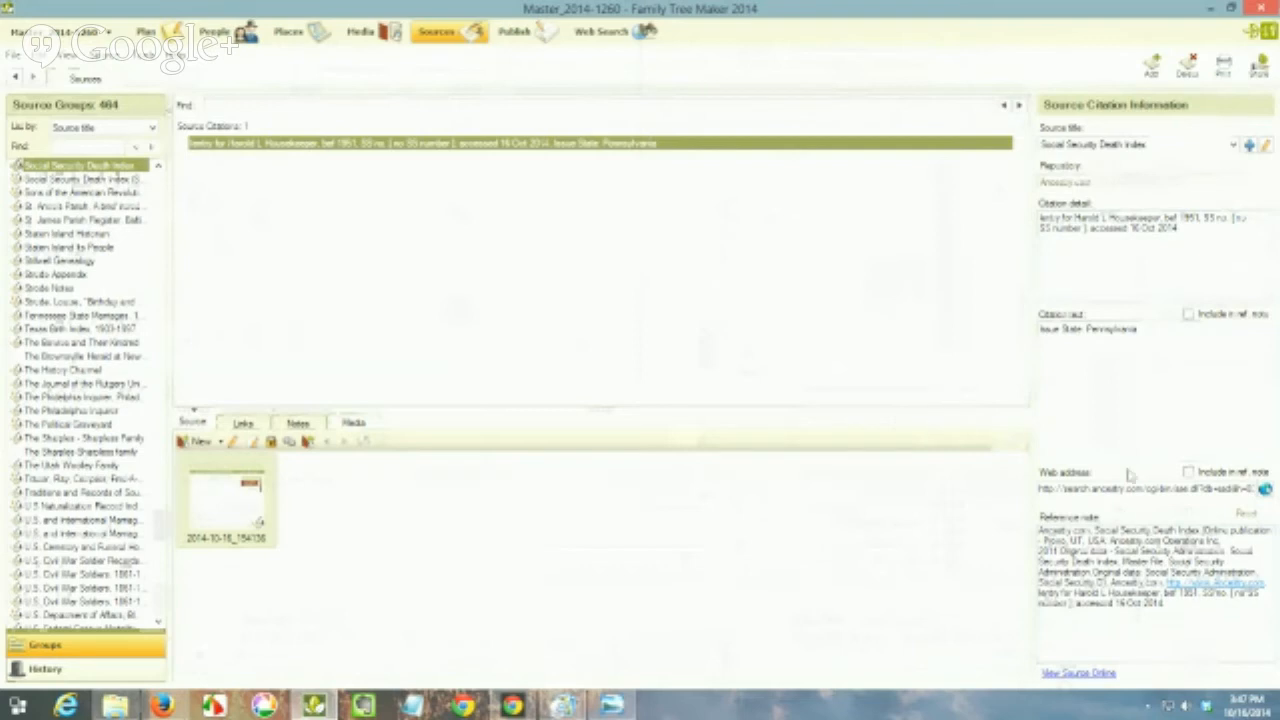
Step: Reassign the citation to the template source "Social Security Death Index (SSDI)" from Ancestry.com and copy the entire reference note
left_click(1235, 146)
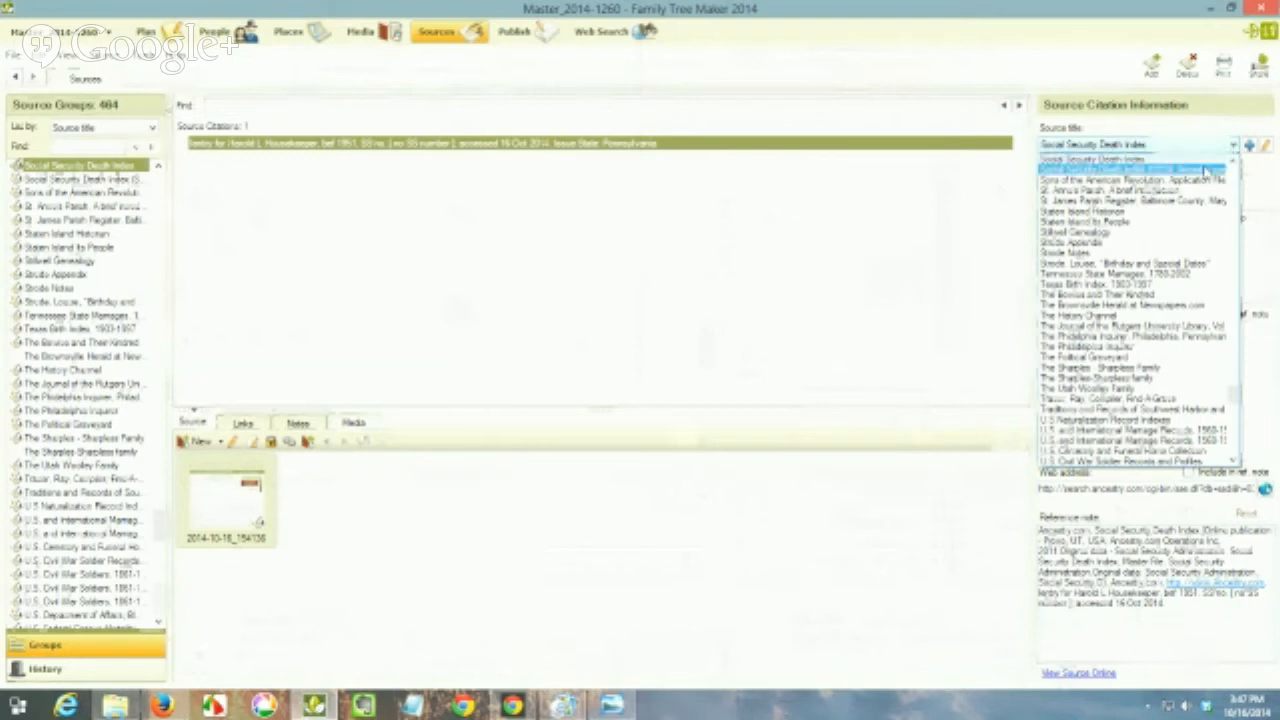
left_click(1205, 170)
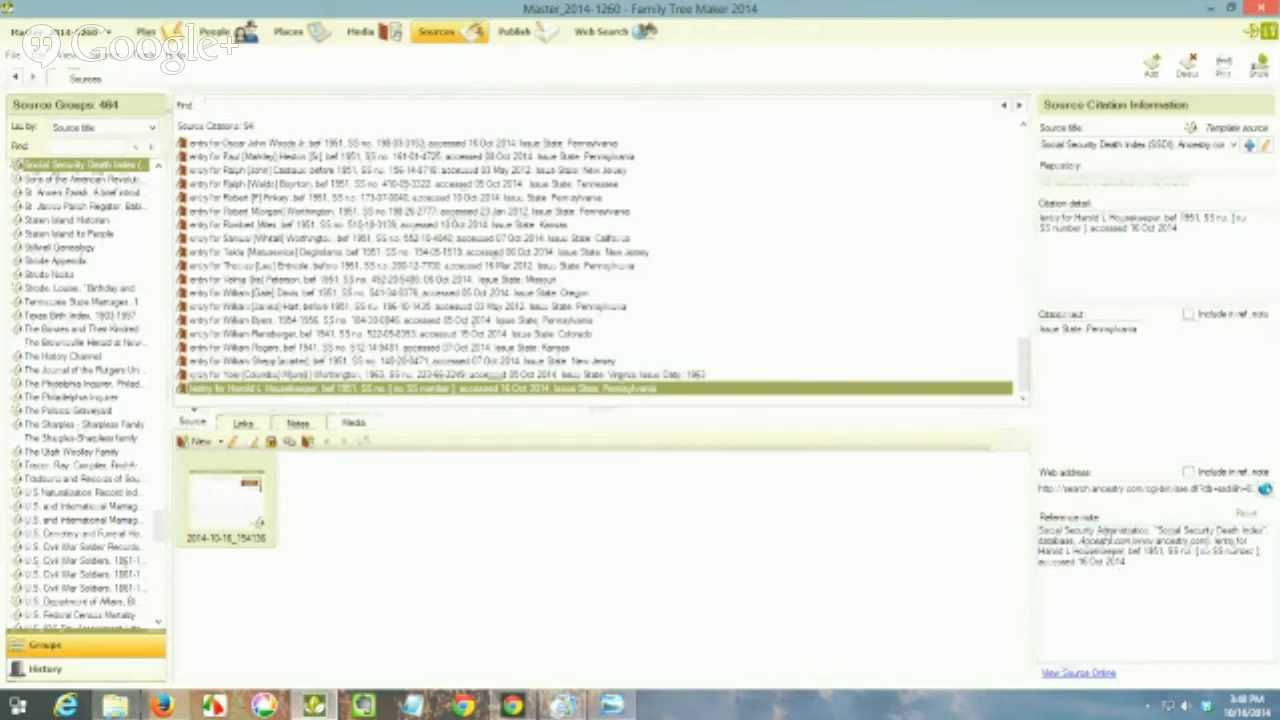
right_click(1107, 538)
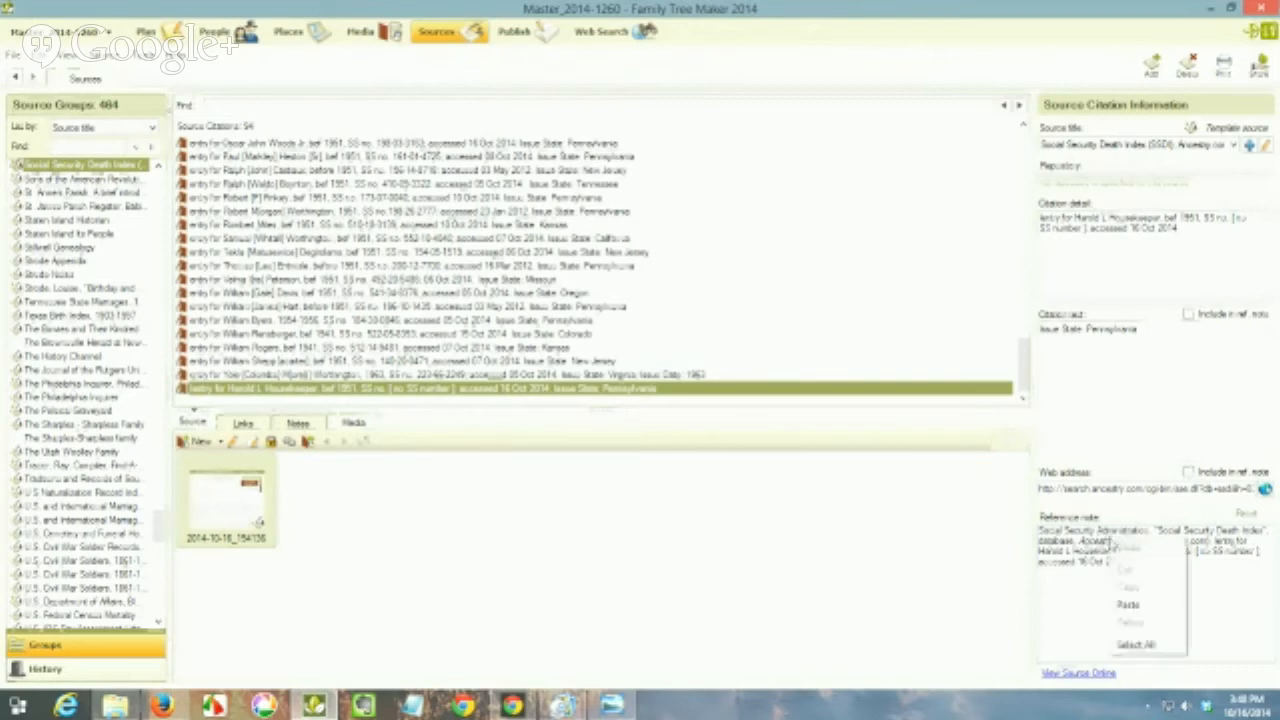
left_click(1127, 646)
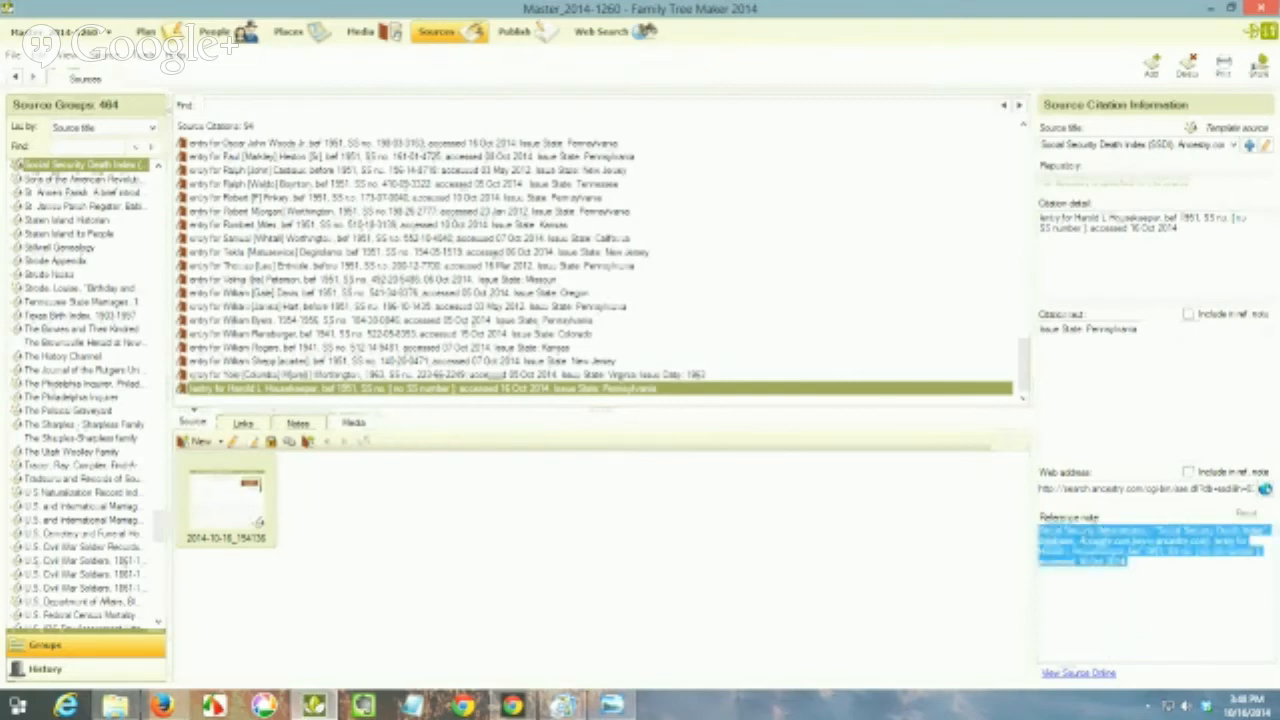
right_click(1090, 541)
left_click(1102, 585)
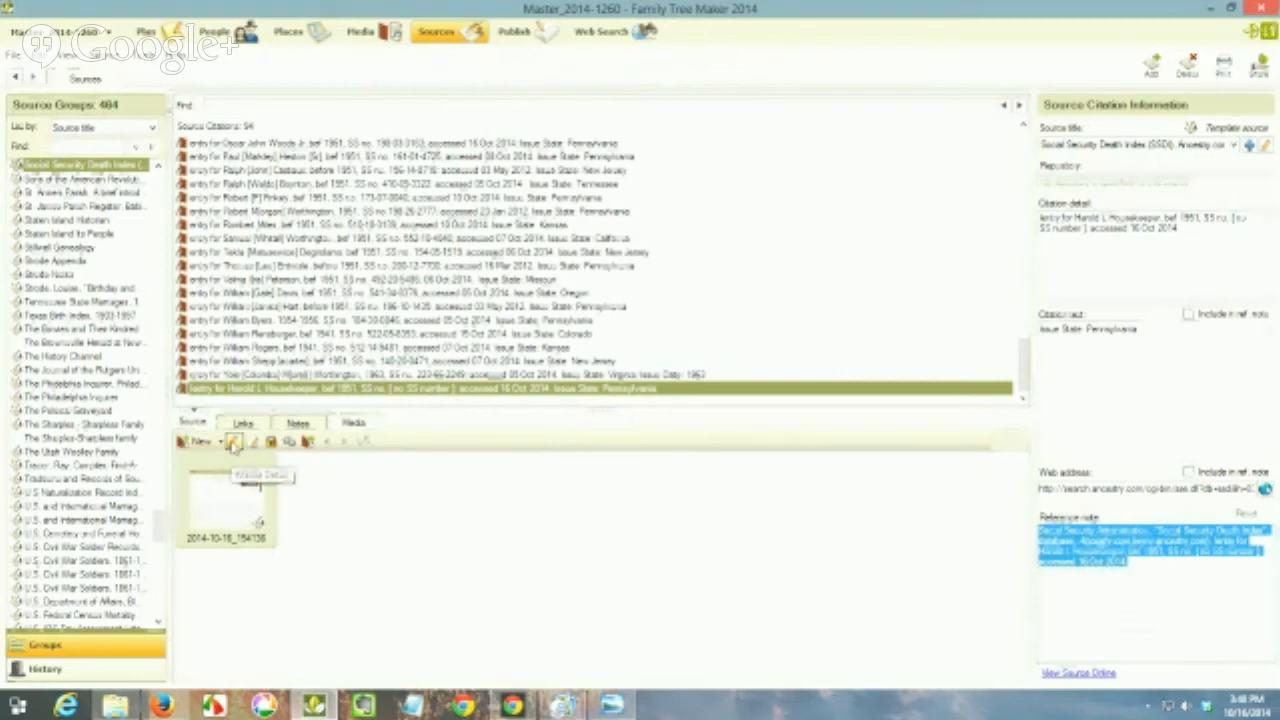
Step: Paste the reference note into the description of the attached image's media details and mark the image private
left_click(233, 443)
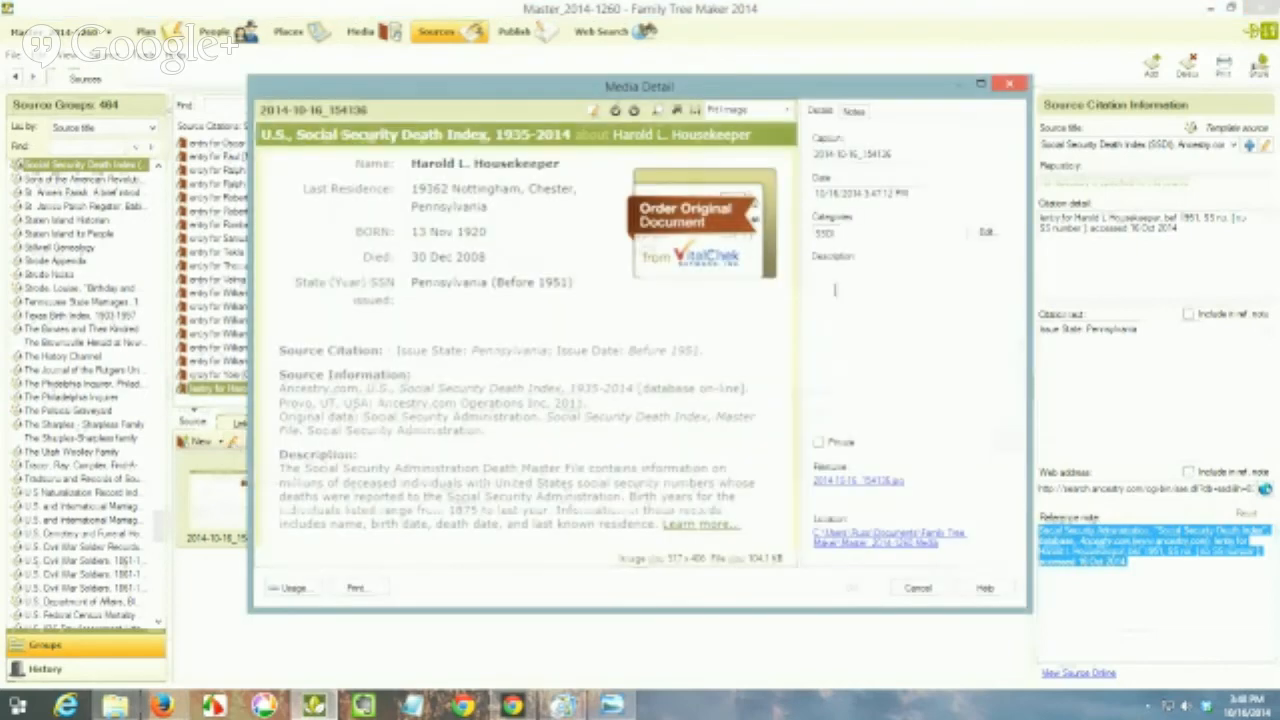
right_click(836, 284)
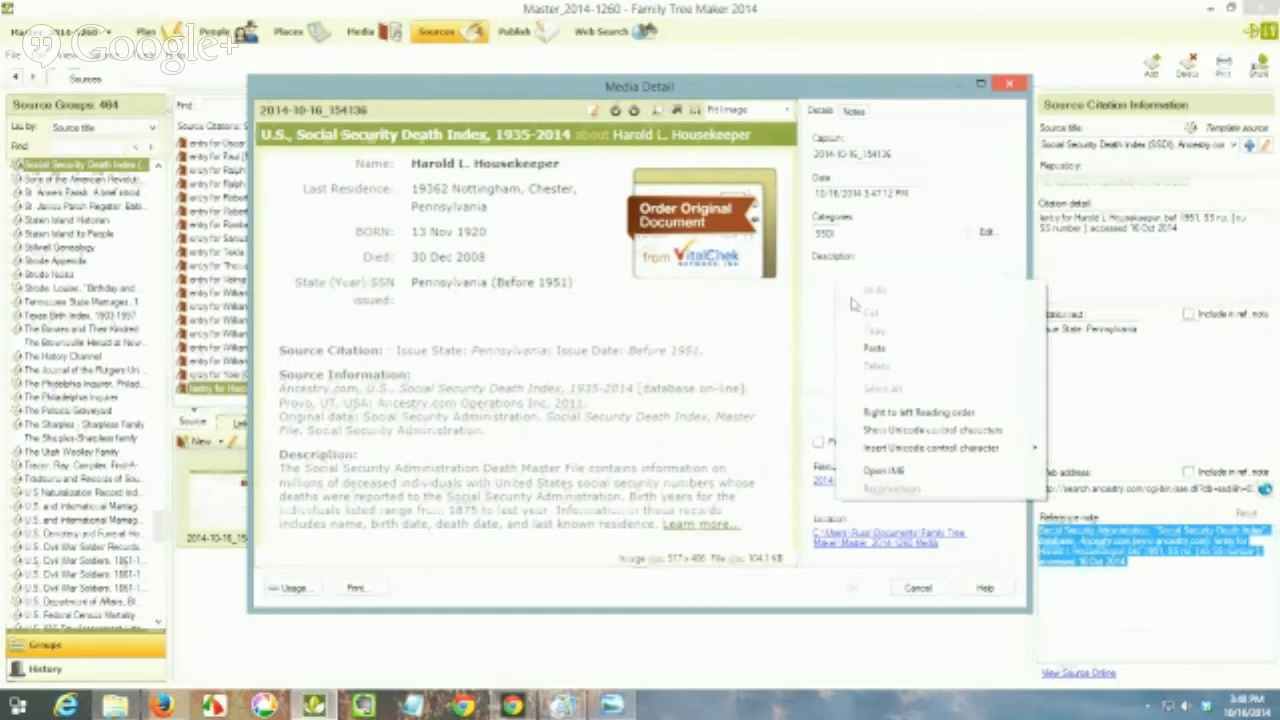
left_click(874, 348)
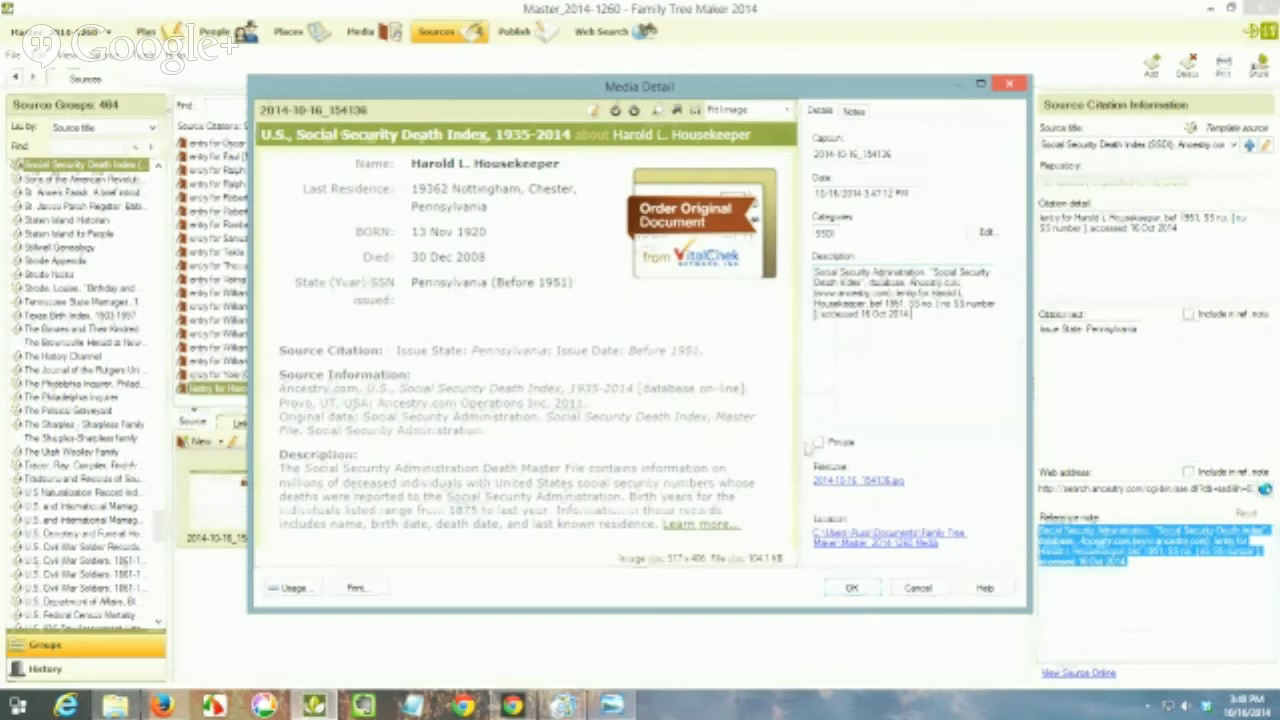
left_click(818, 442)
Step: Set the image's caption to the person's full name followed by "- Social Security Death Index" and save the media details
left_click(903, 153)
key("ctrl+a")
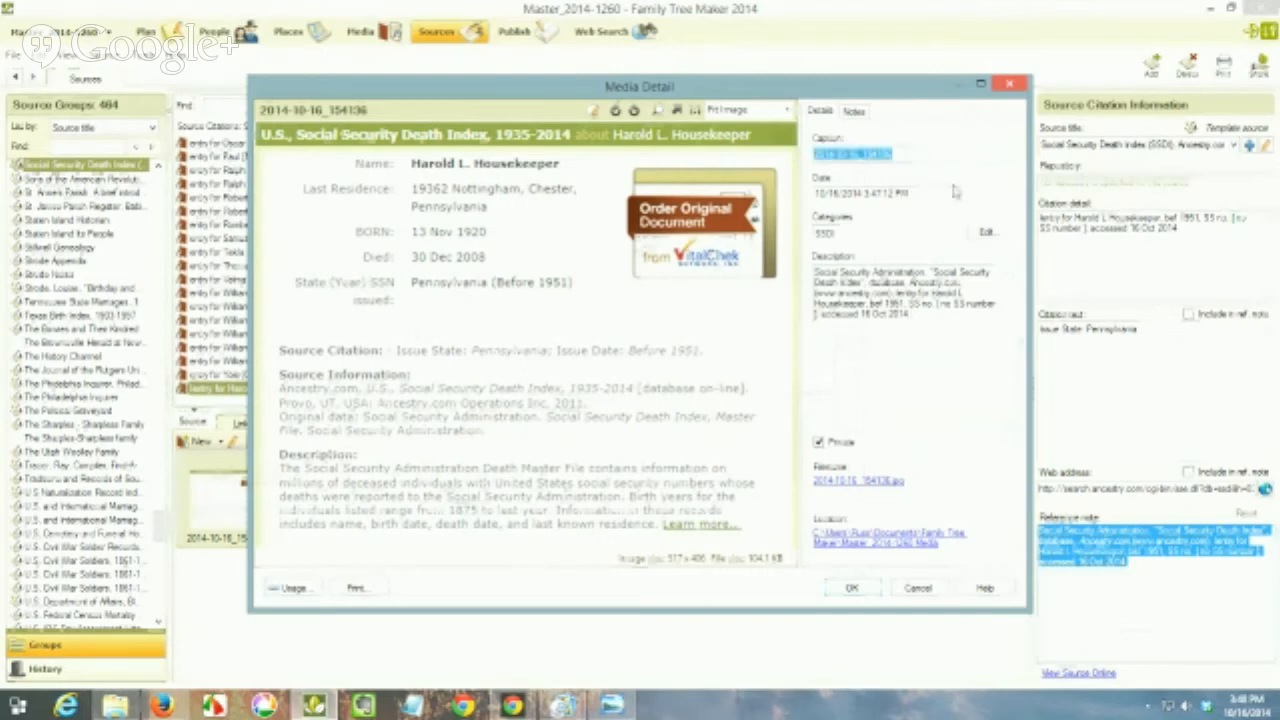
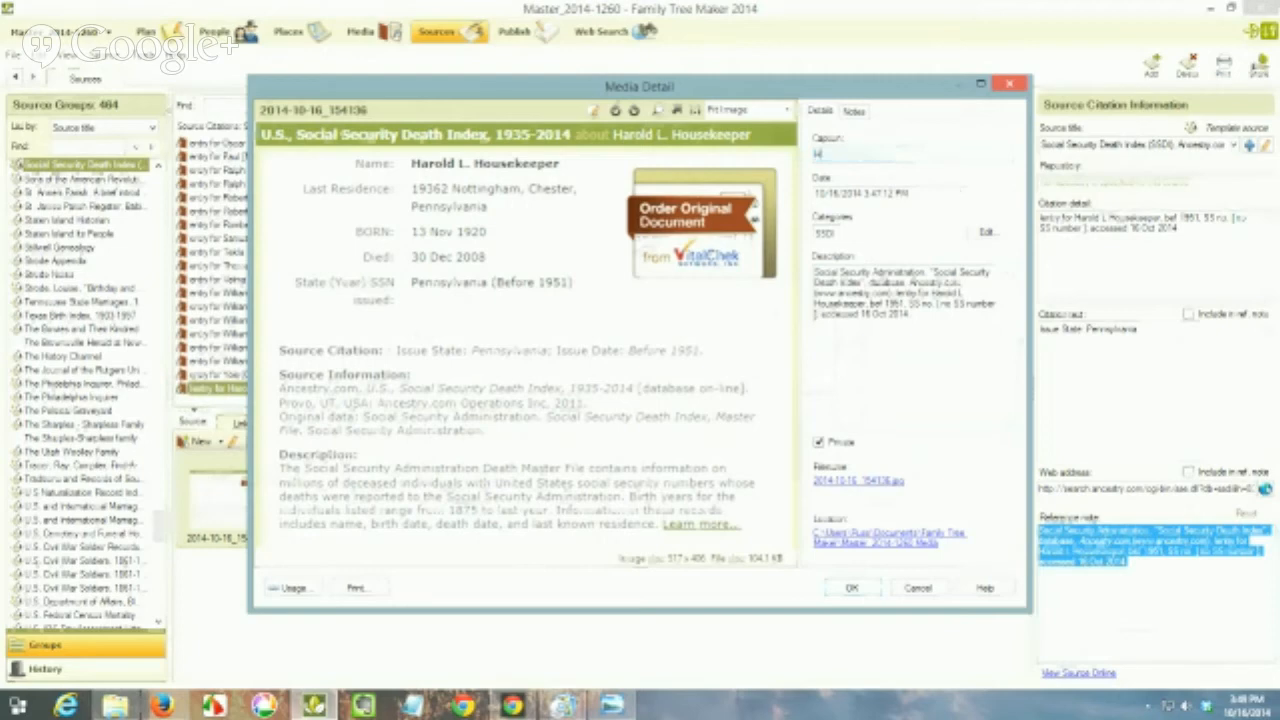
type("SS")
type("cial Sec")
type("urity")
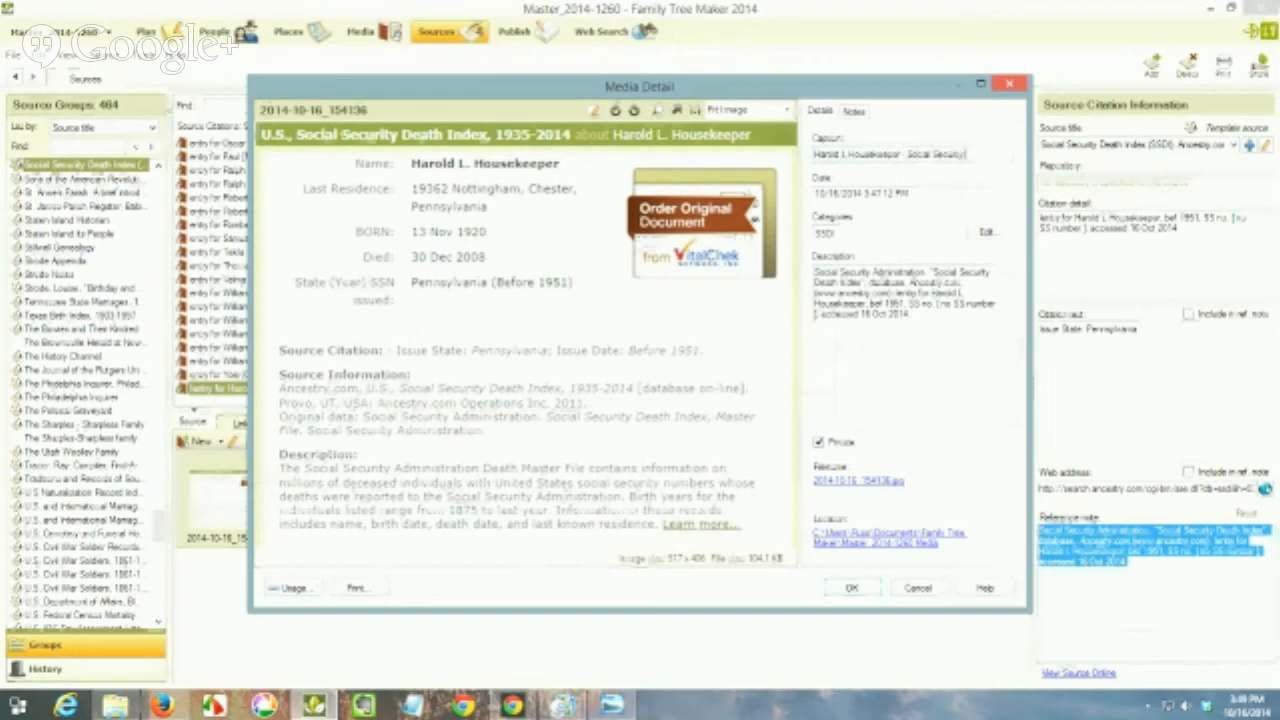
type(" Death Index")
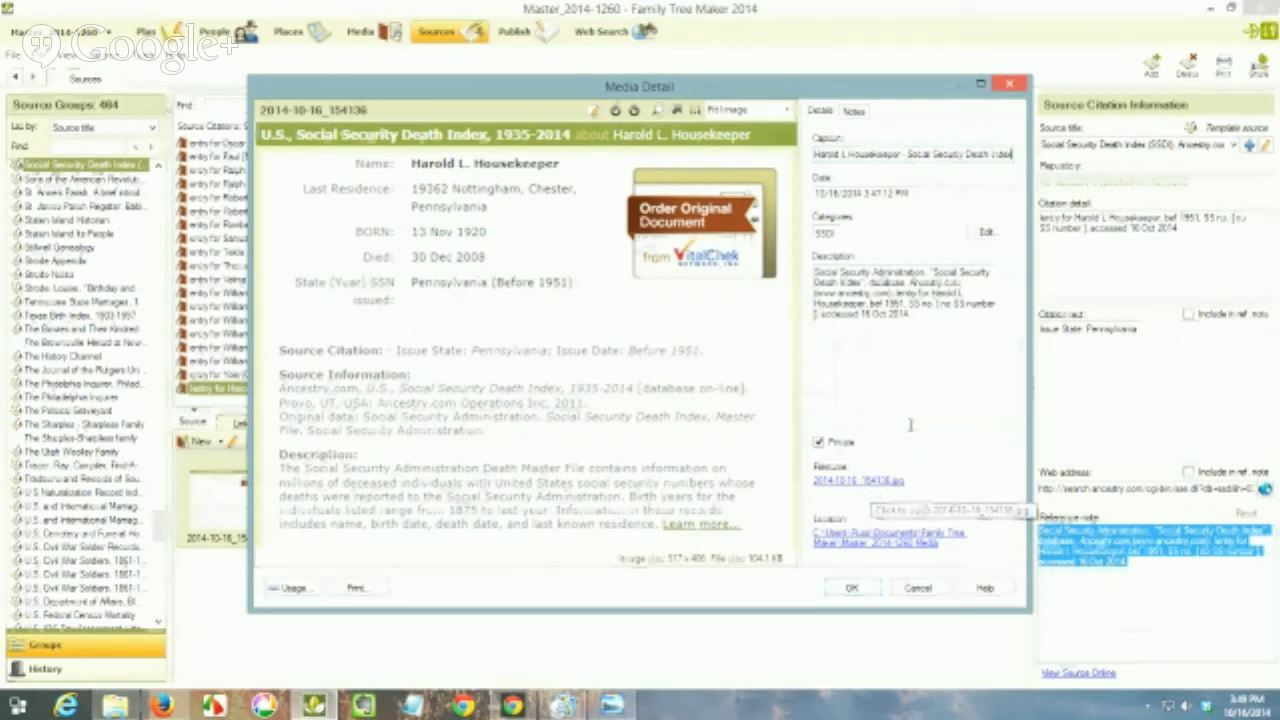
left_click(851, 589)
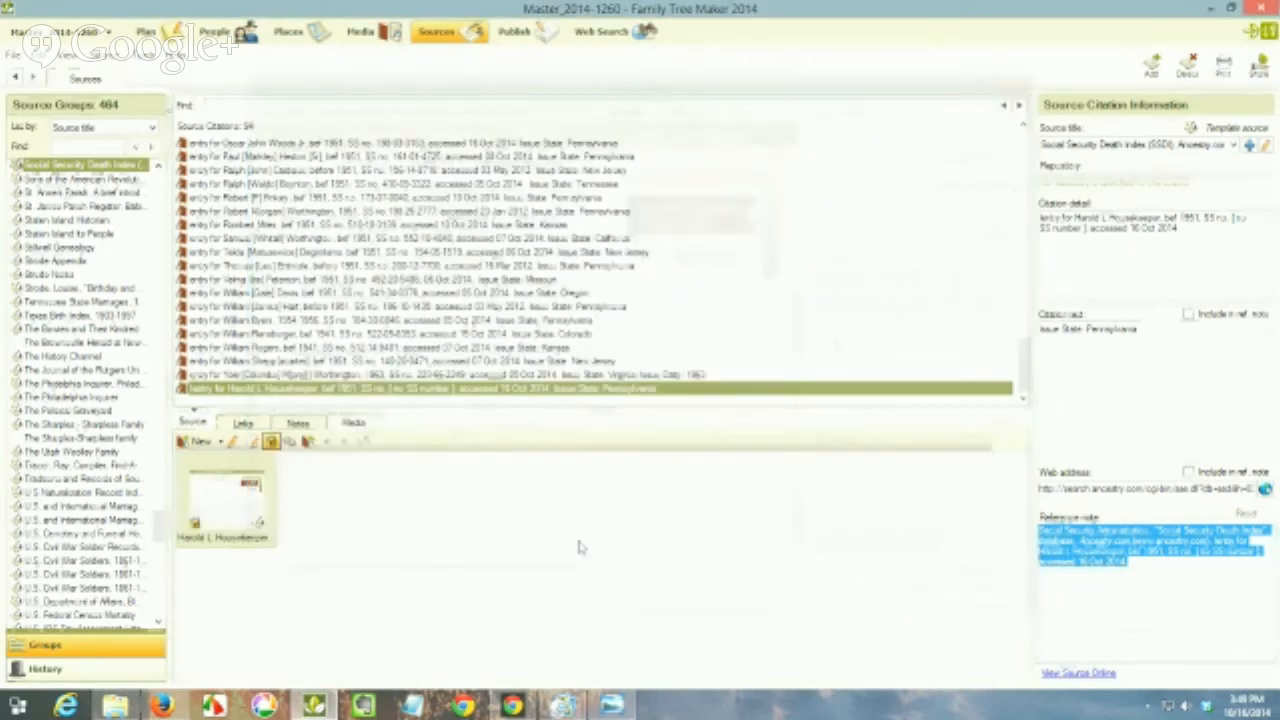
Step: Rename the attached image's file to "SSDI-" followed by the person's surname, an underscore and the first name, keeping the jpg extension
right_click(229, 516)
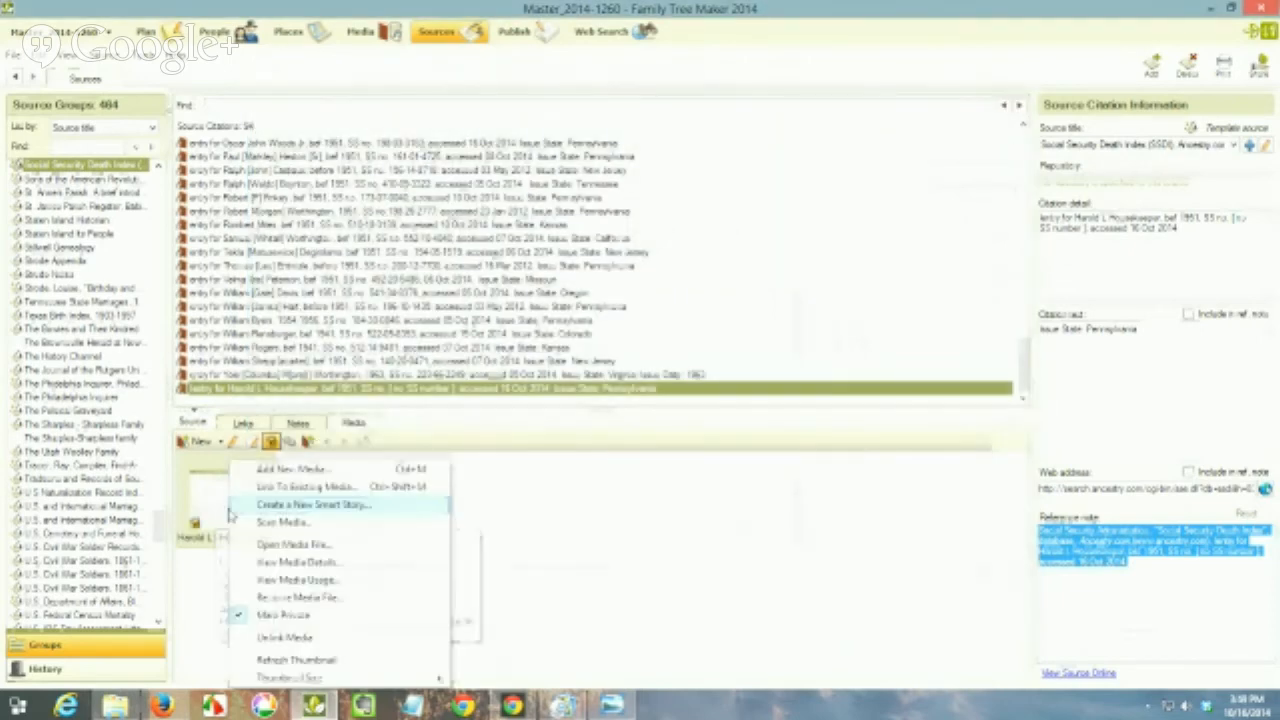
left_click(262, 597)
left_click(537, 348)
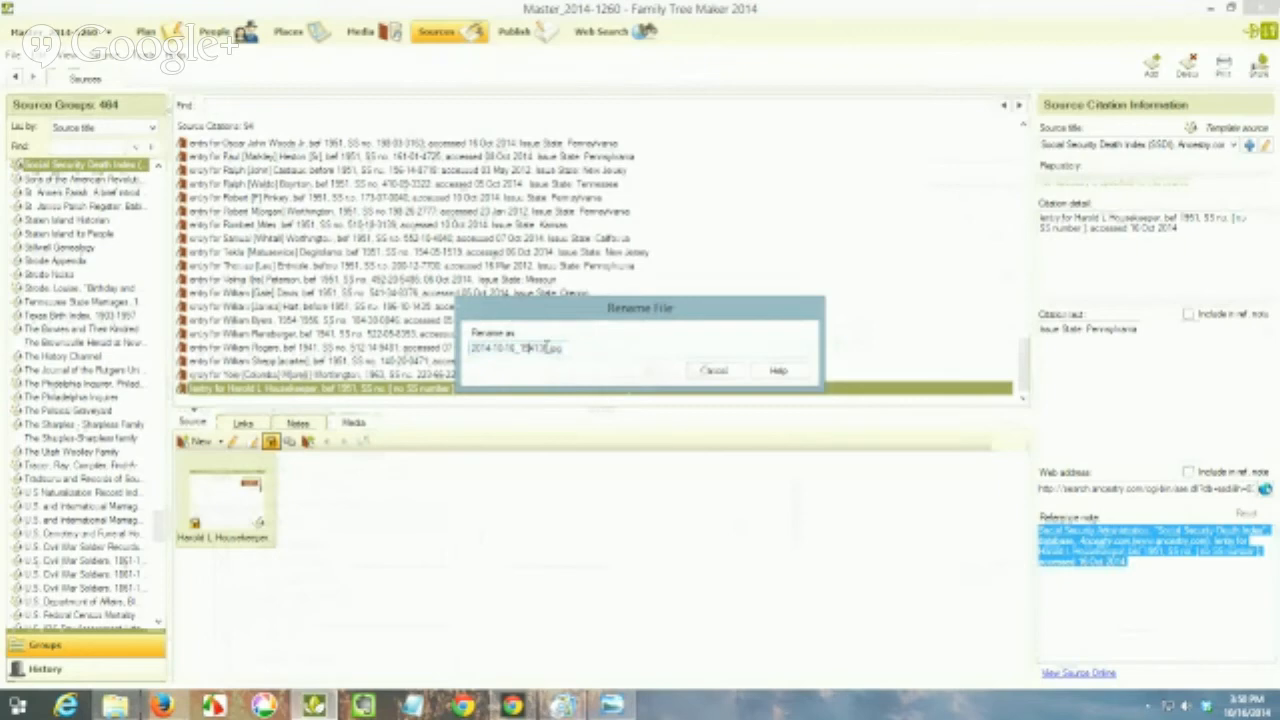
left_click_drag(548, 347, 452, 358)
type("SSDI")
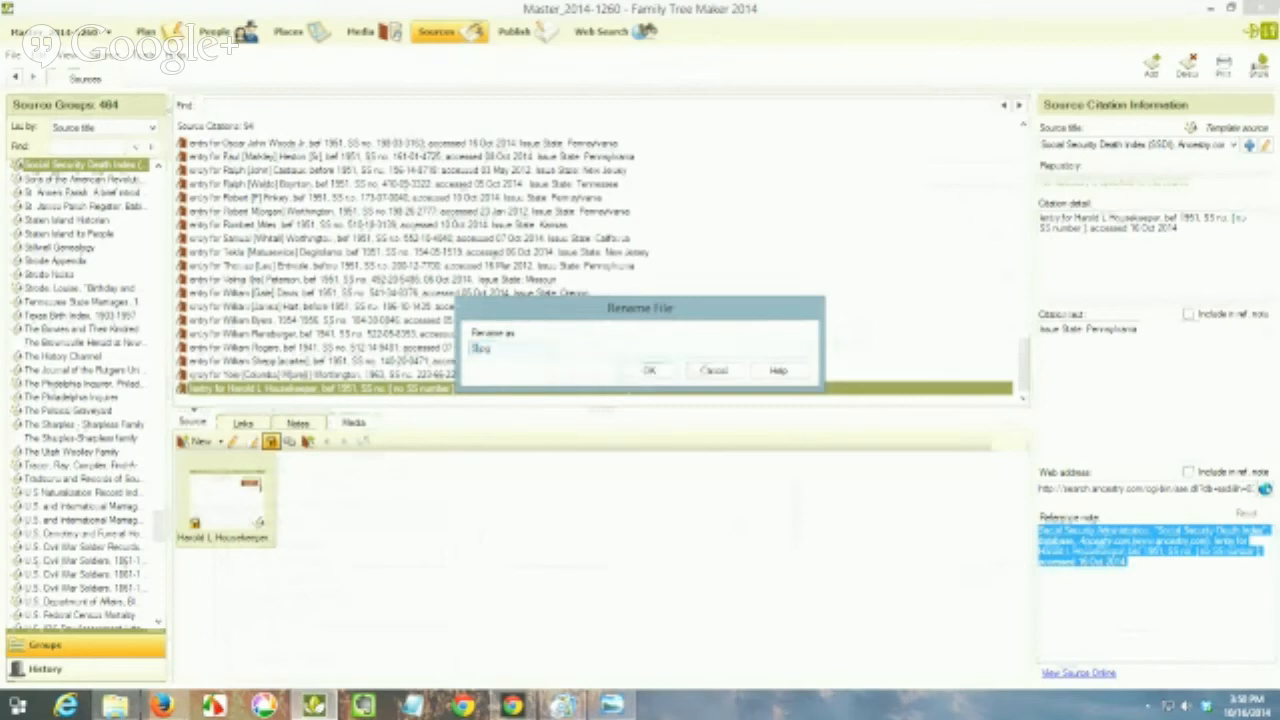
type("D")
key("BackSpace")
type("H")
key("BackSpace")
key("BackSpace")
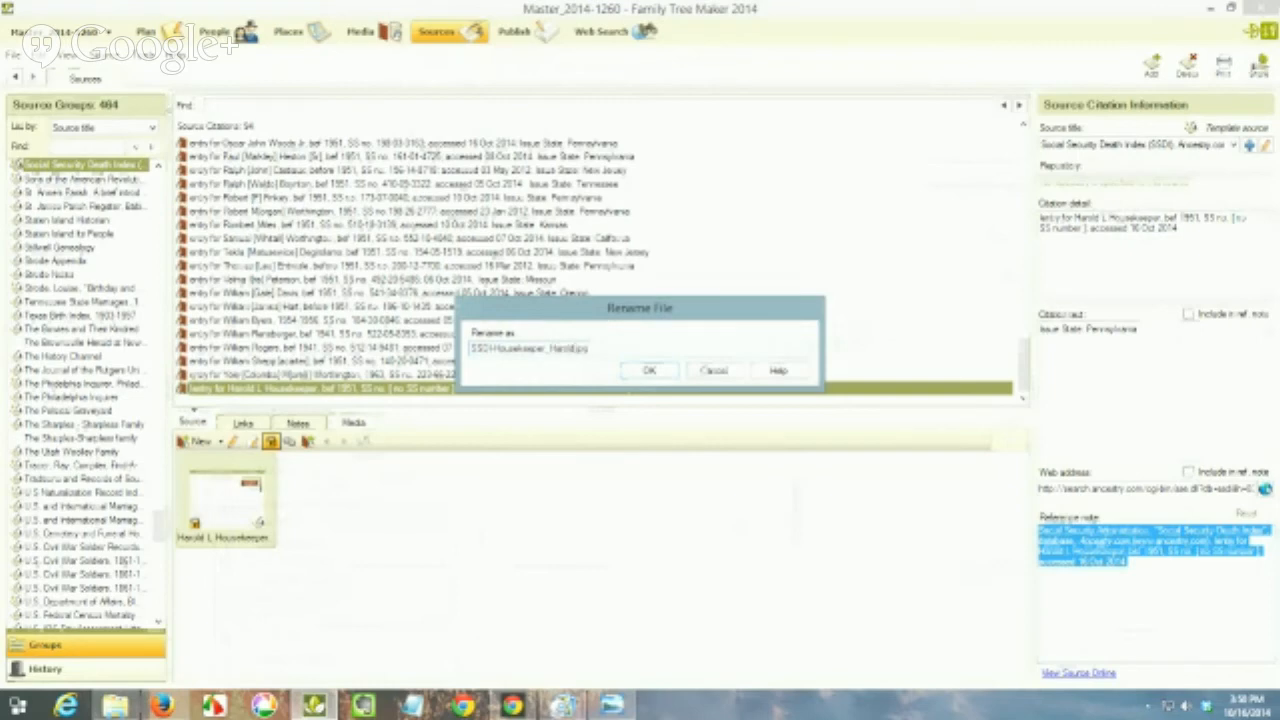
type("d_")
left_click(648, 370)
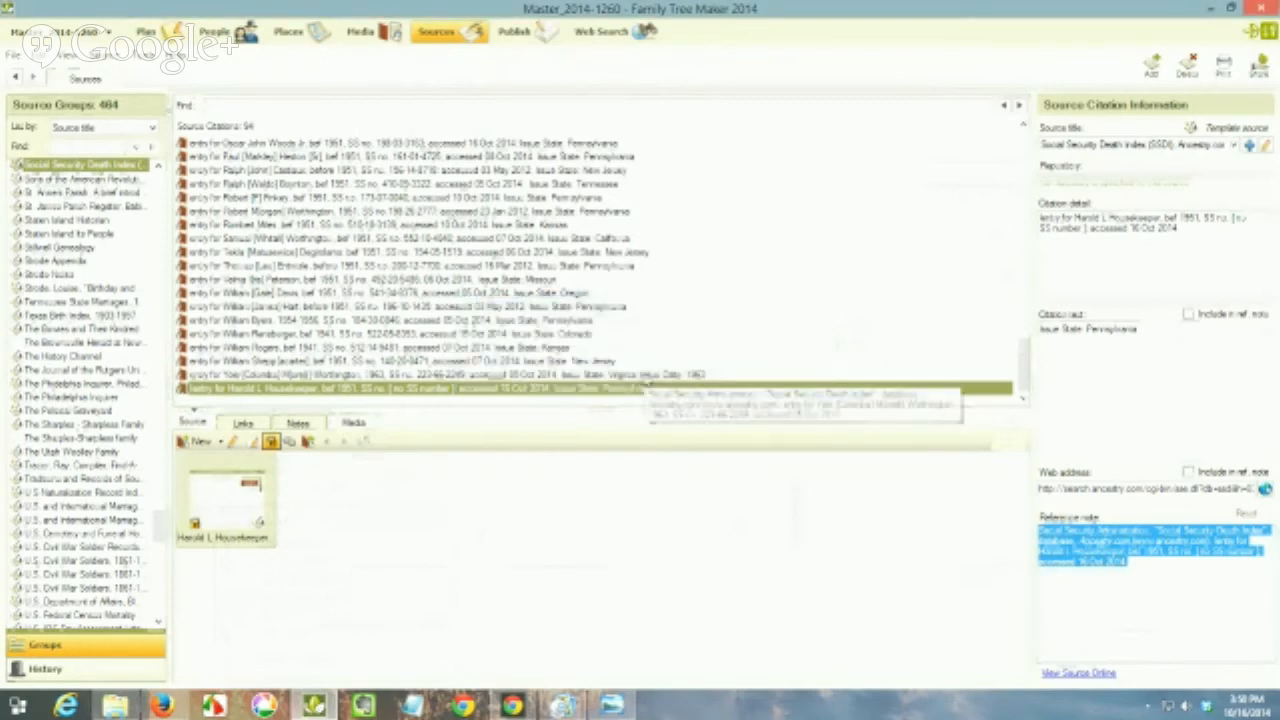
Step: Review the citation's links and examine the Social Security Death Index citation among the person's name fact sources
left_click(244, 424)
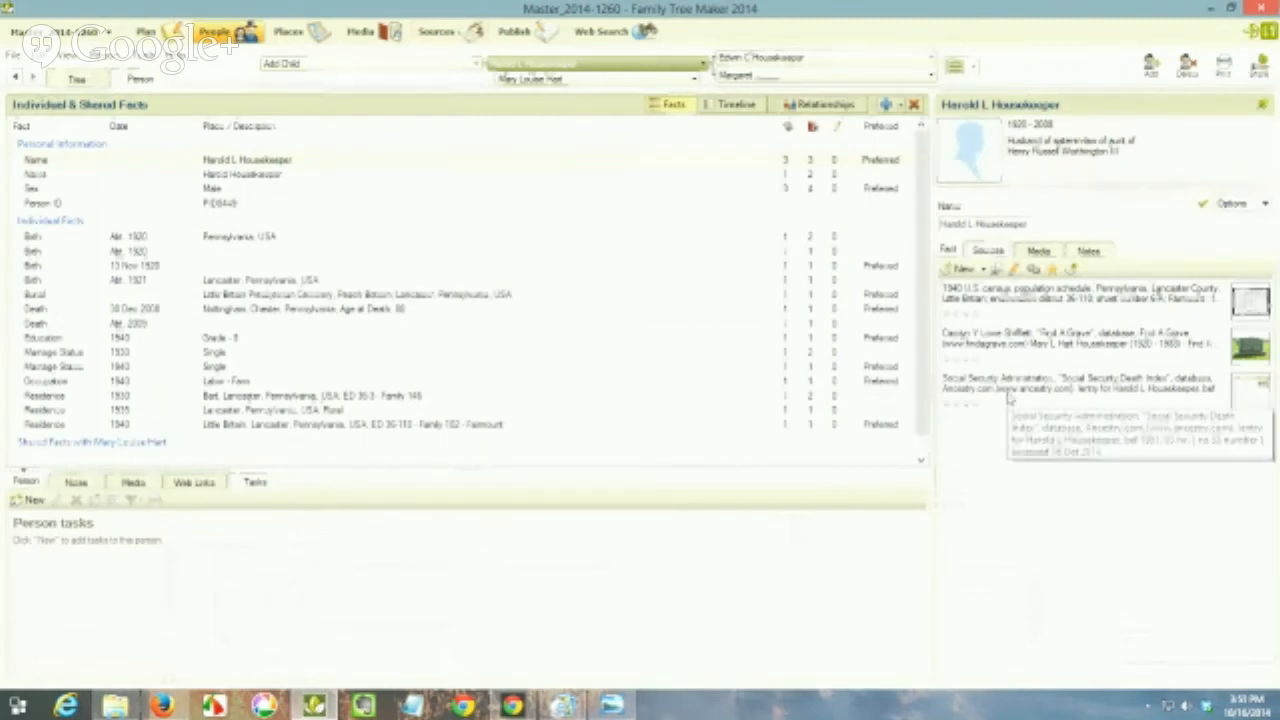
left_click(1009, 397)
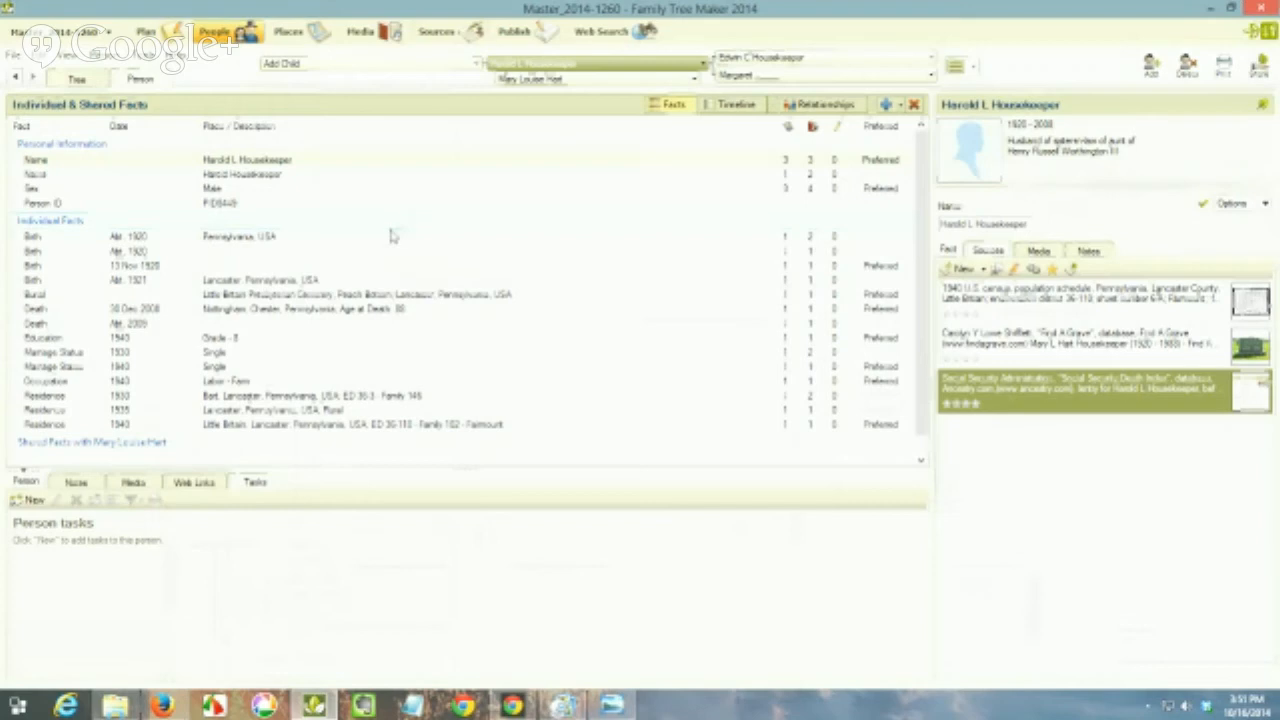
left_click(888, 107)
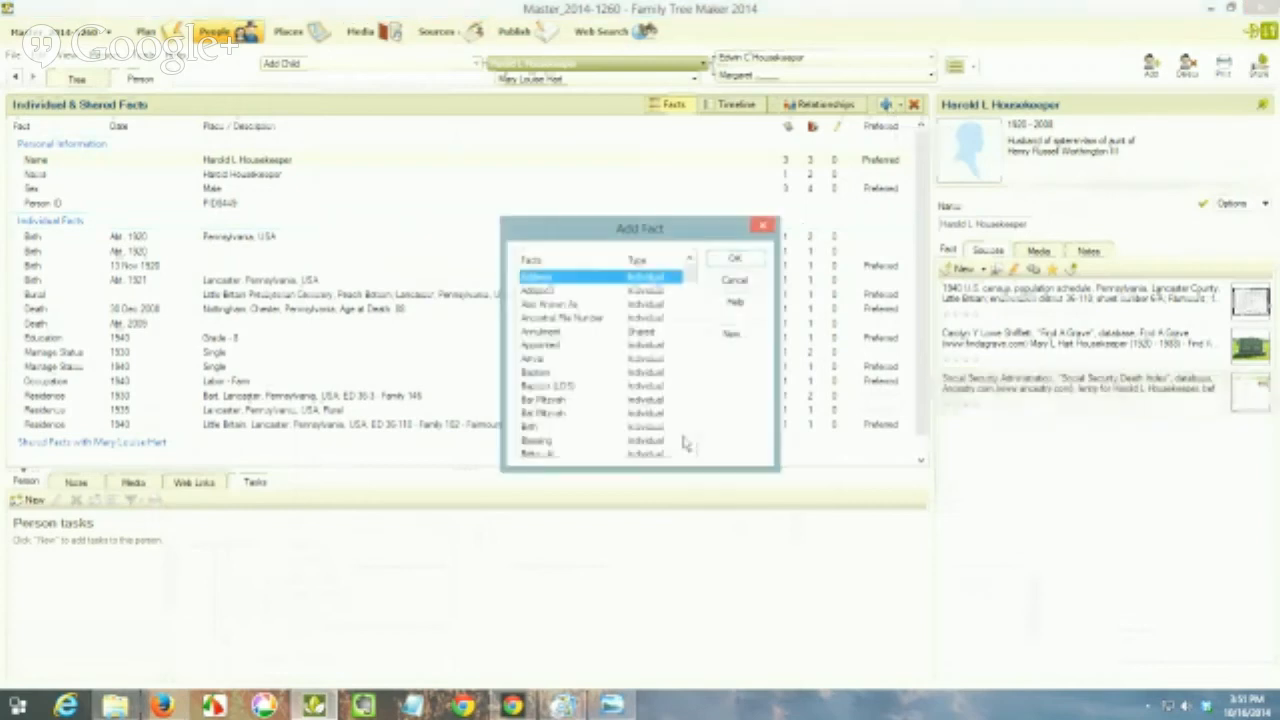
scroll(686, 443, "down", 4)
scroll(686, 443, "down", 4)
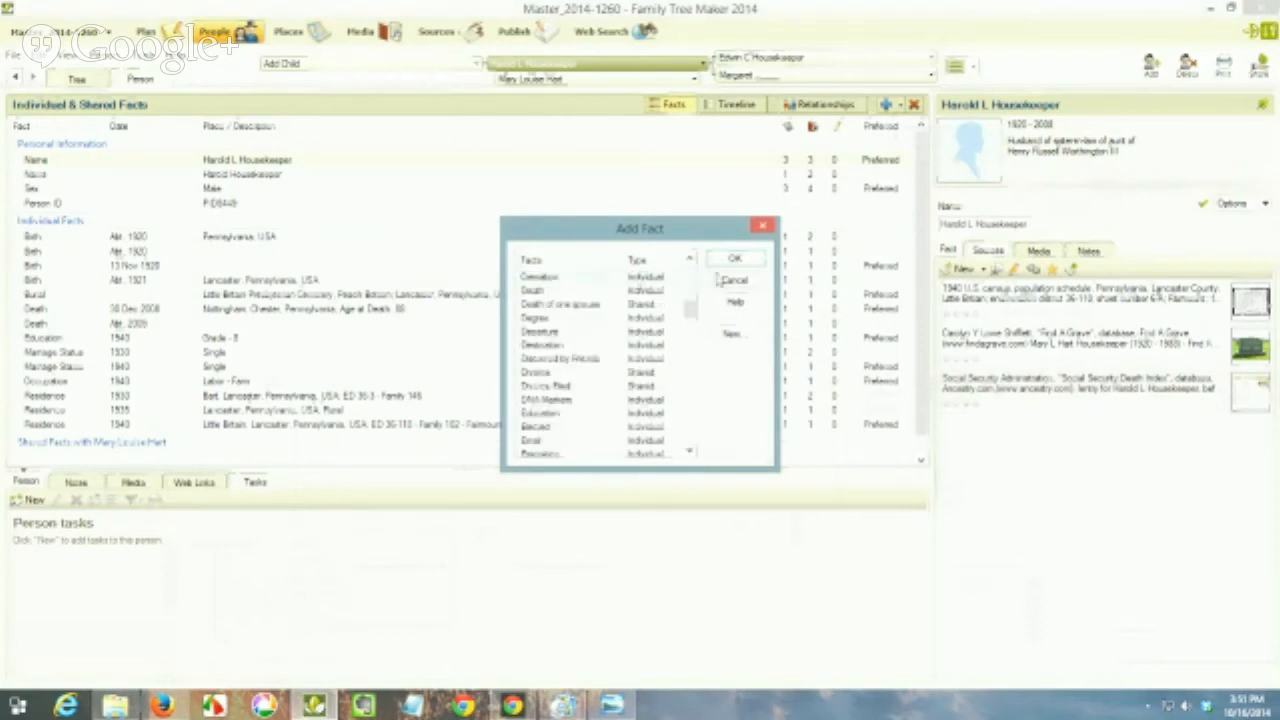
left_click(721, 281)
Step: Add a Last Known Residence fact to the person with the place Nottingham, Chester, Pennsylvania
left_click(886, 105)
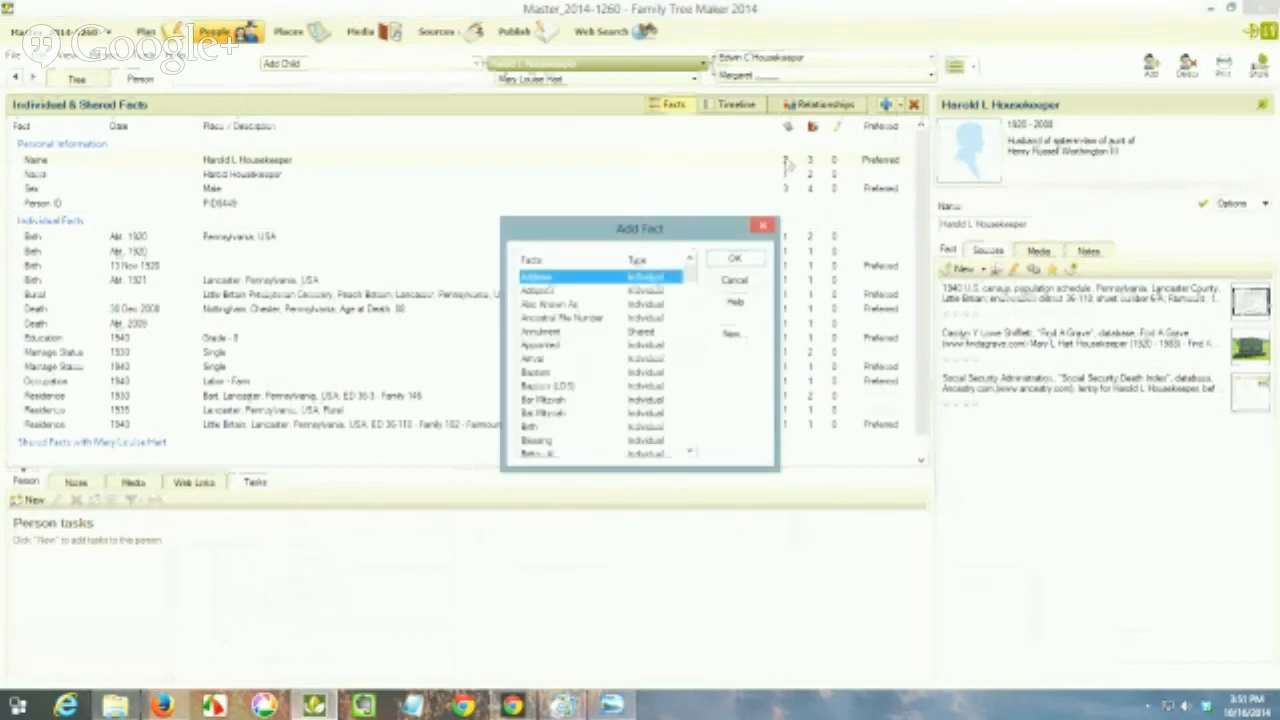
key("l")
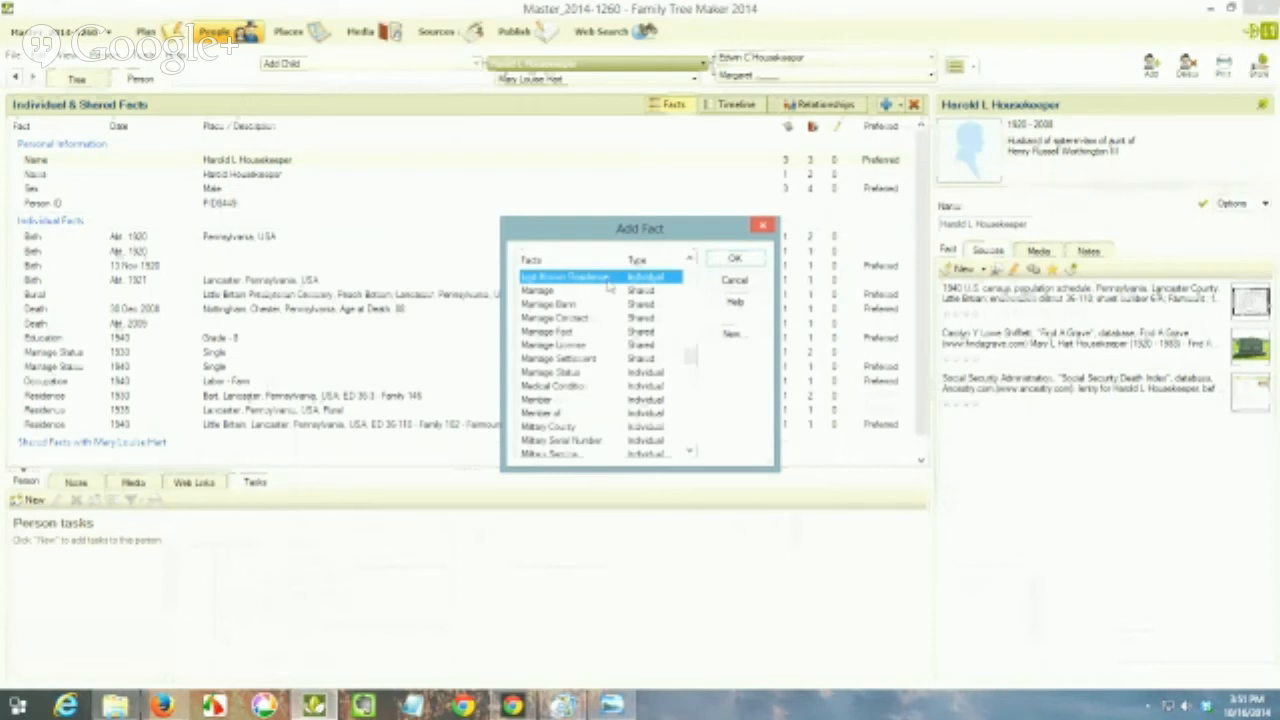
left_click(734, 259)
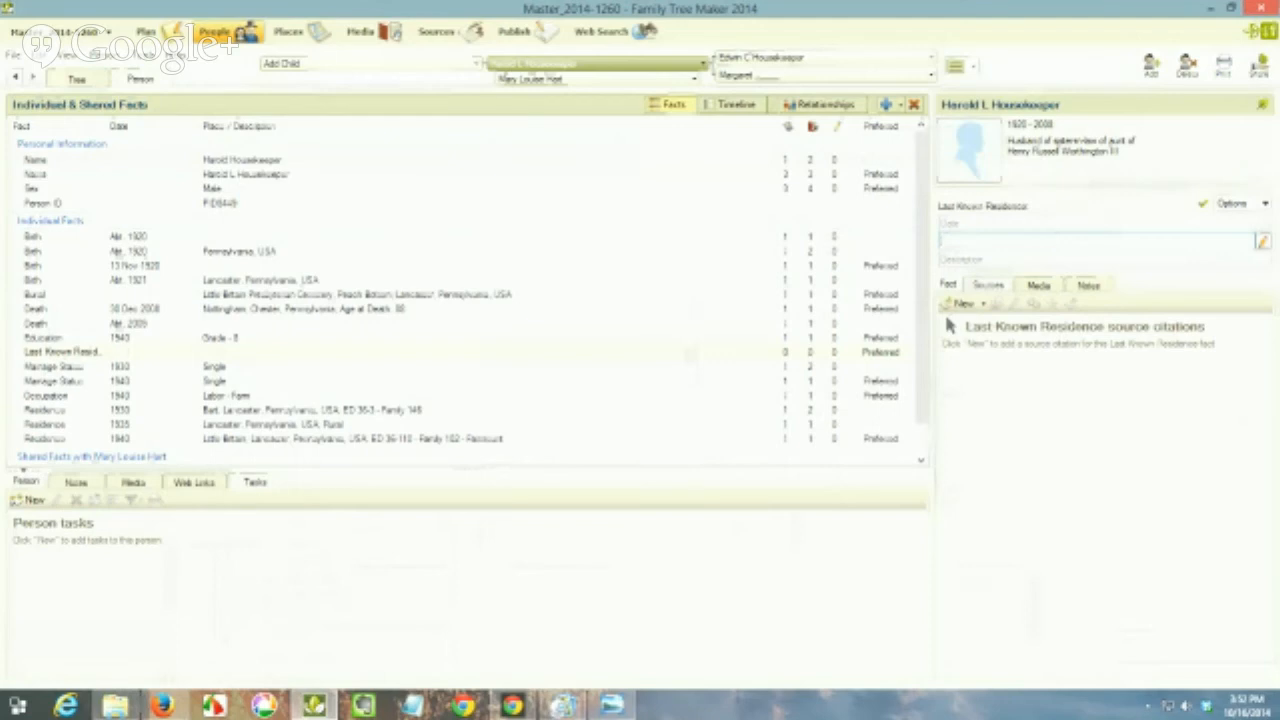
type("Nott")
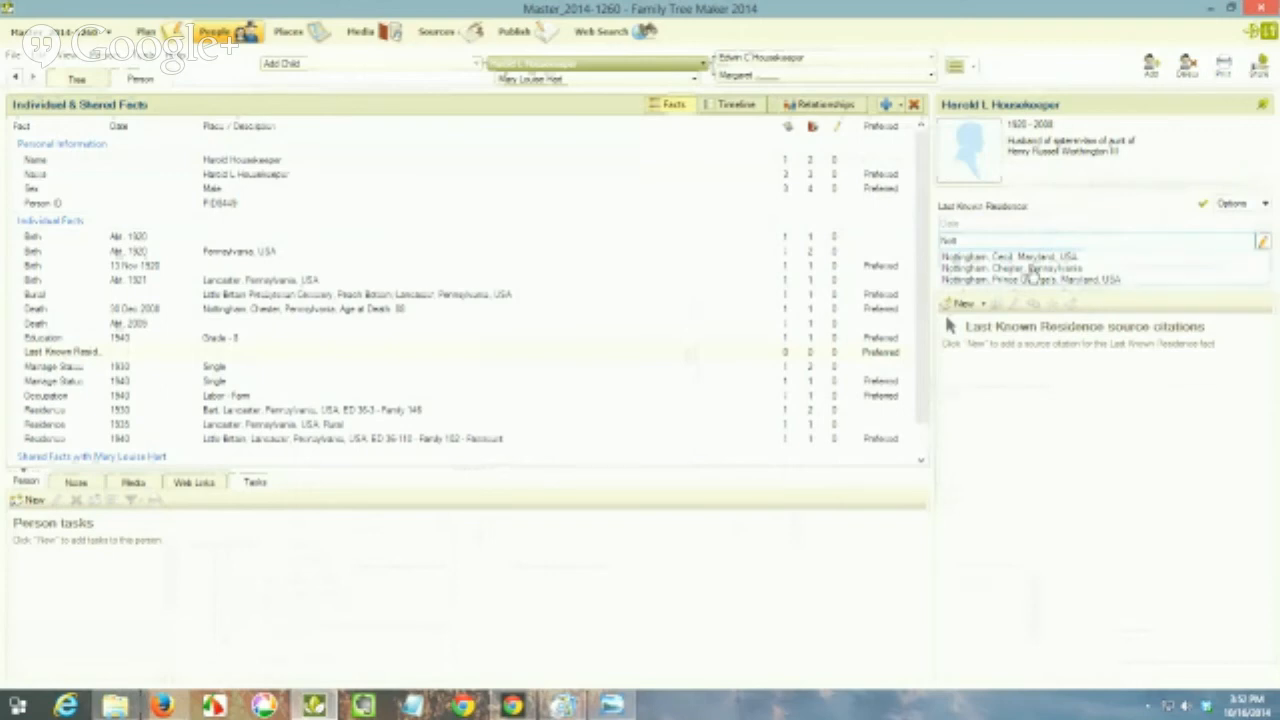
left_click(1031, 268)
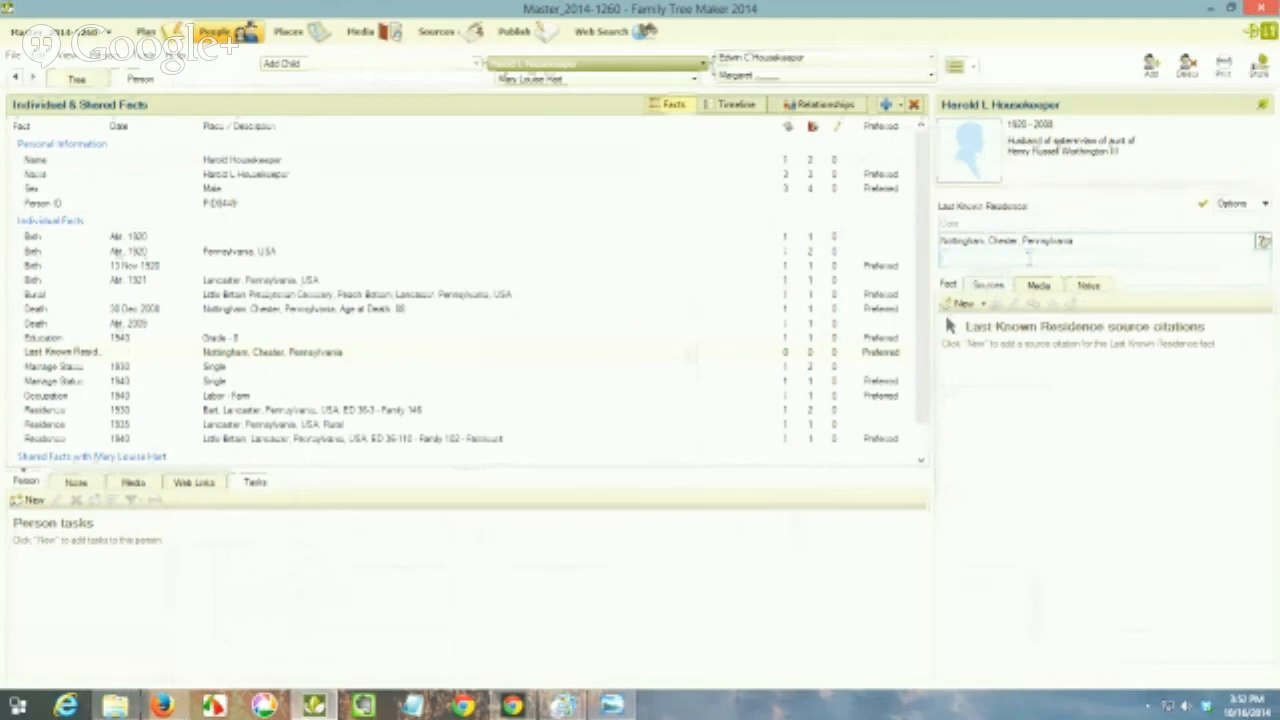
Step: Set the residence fact's description to "Last residence ZIP: 19362" and link the copied Social Security Death Index citation to the fact
type("Last")
left_click(828, 351)
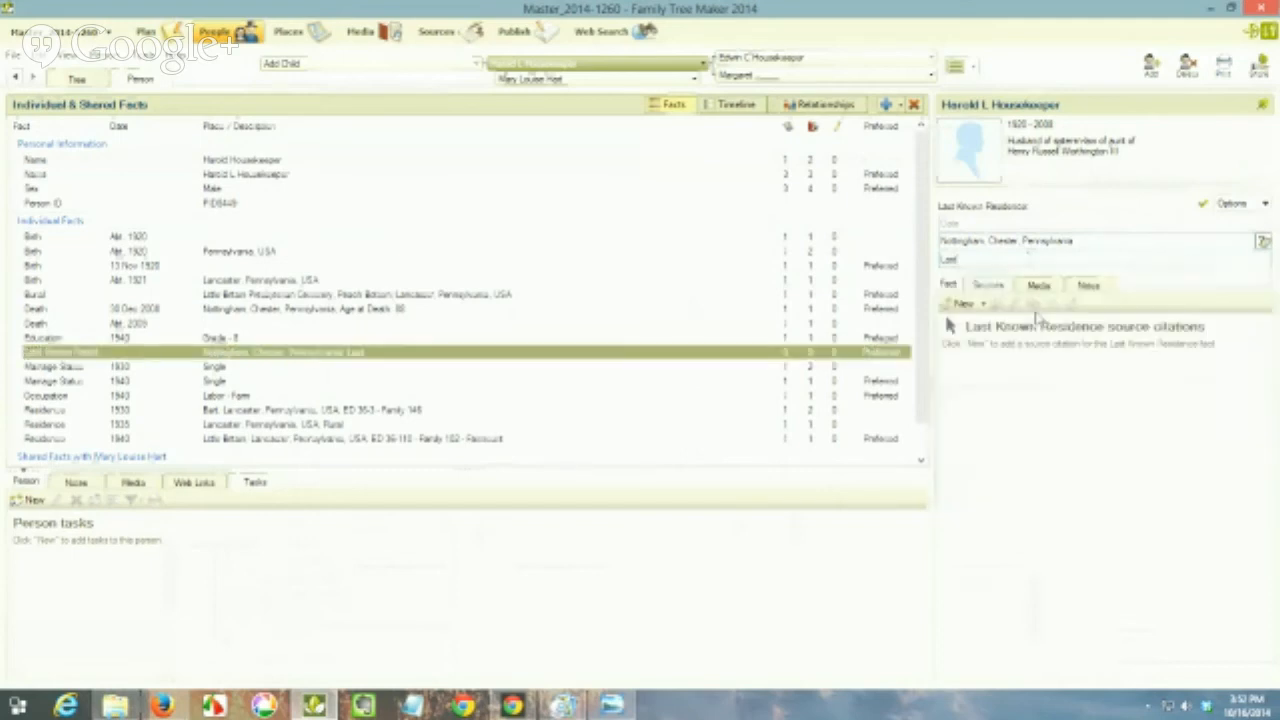
left_click(1022, 258)
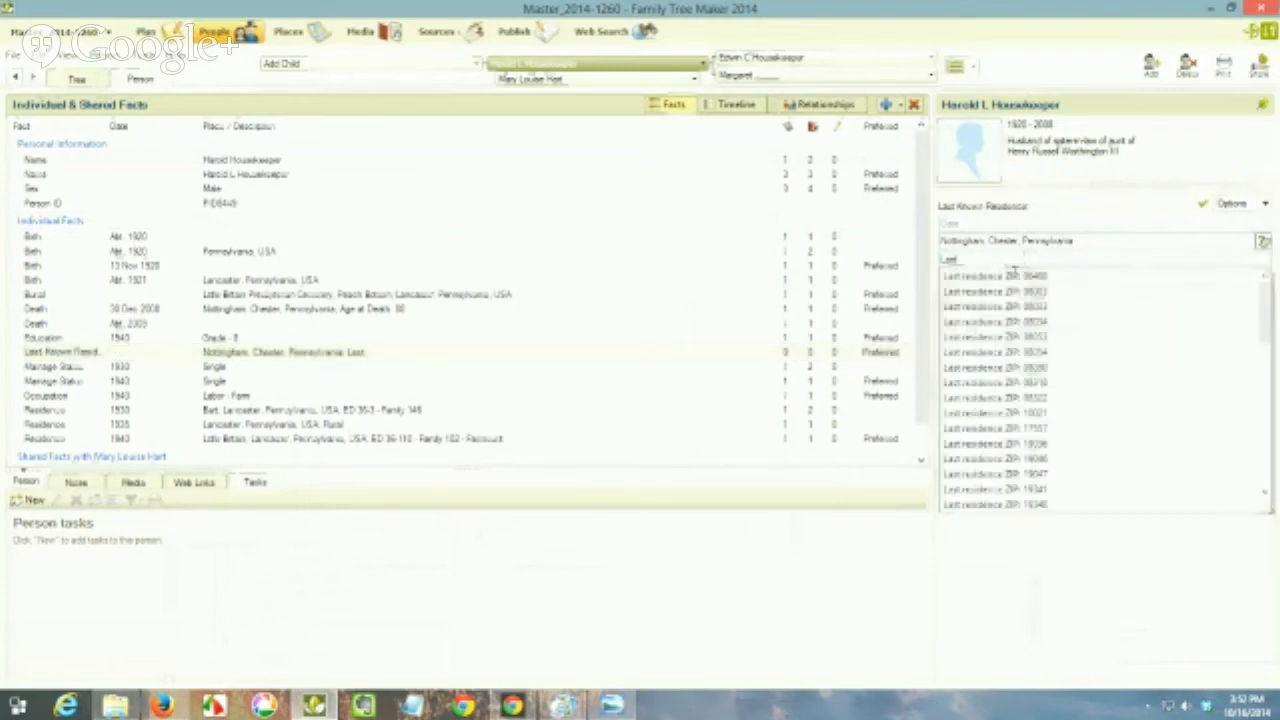
left_click(1000, 276)
left_click_drag(1018, 259, 1071, 258)
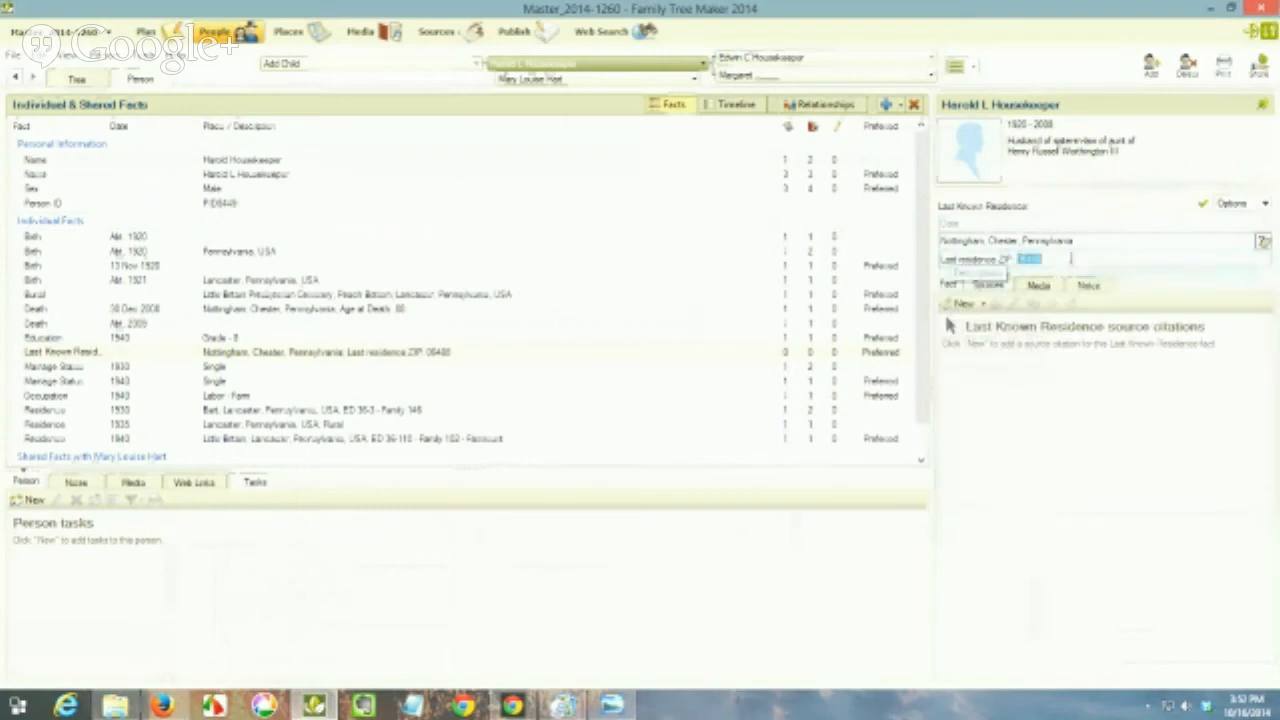
type("E")
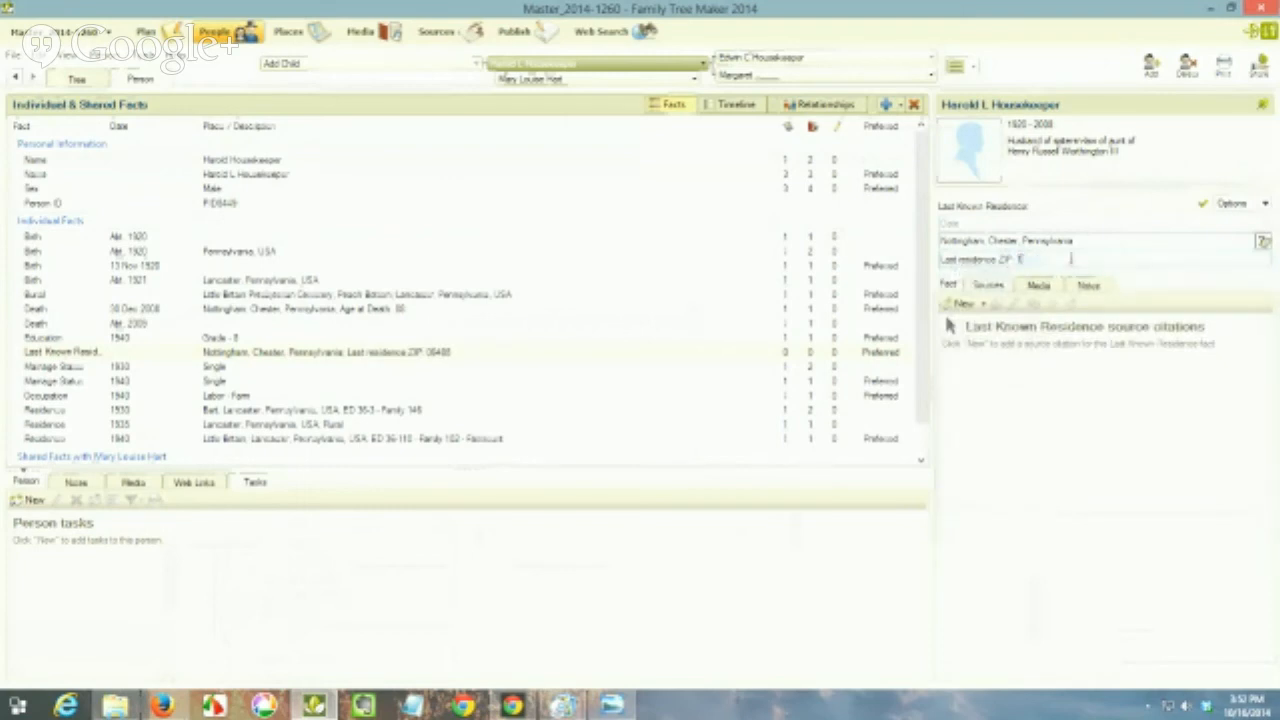
type("9")
type("382")
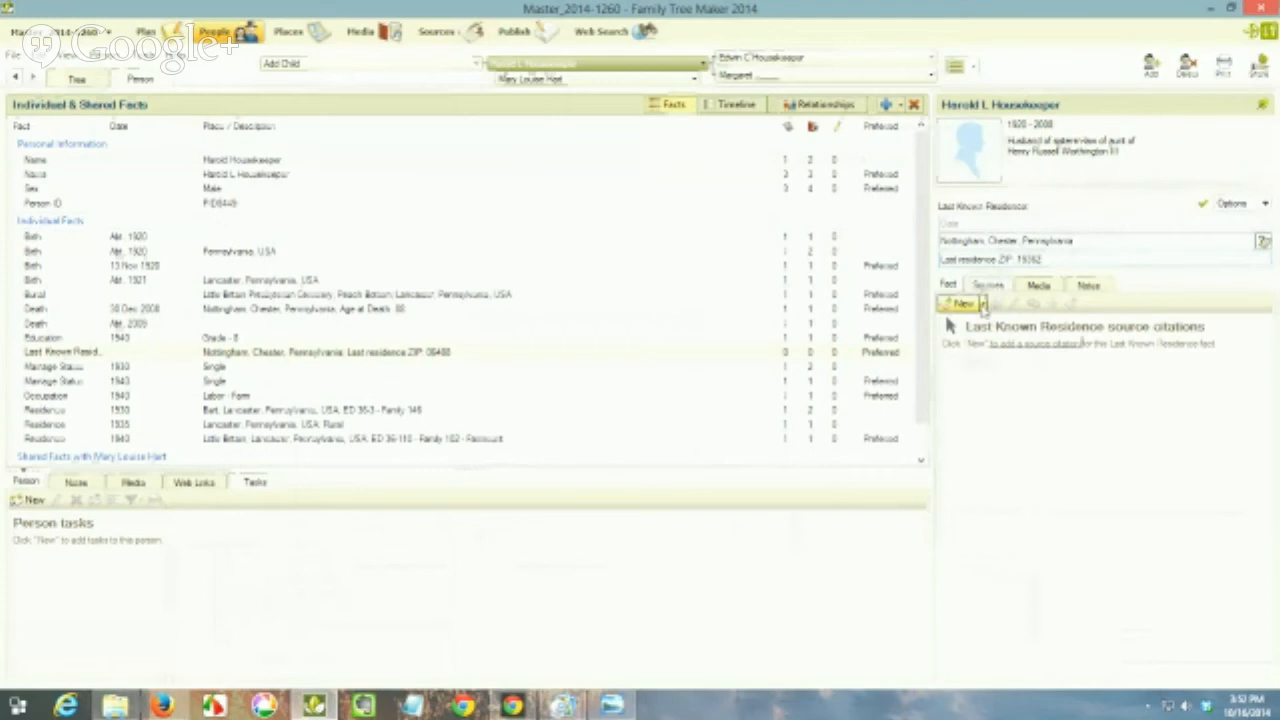
left_click(983, 304)
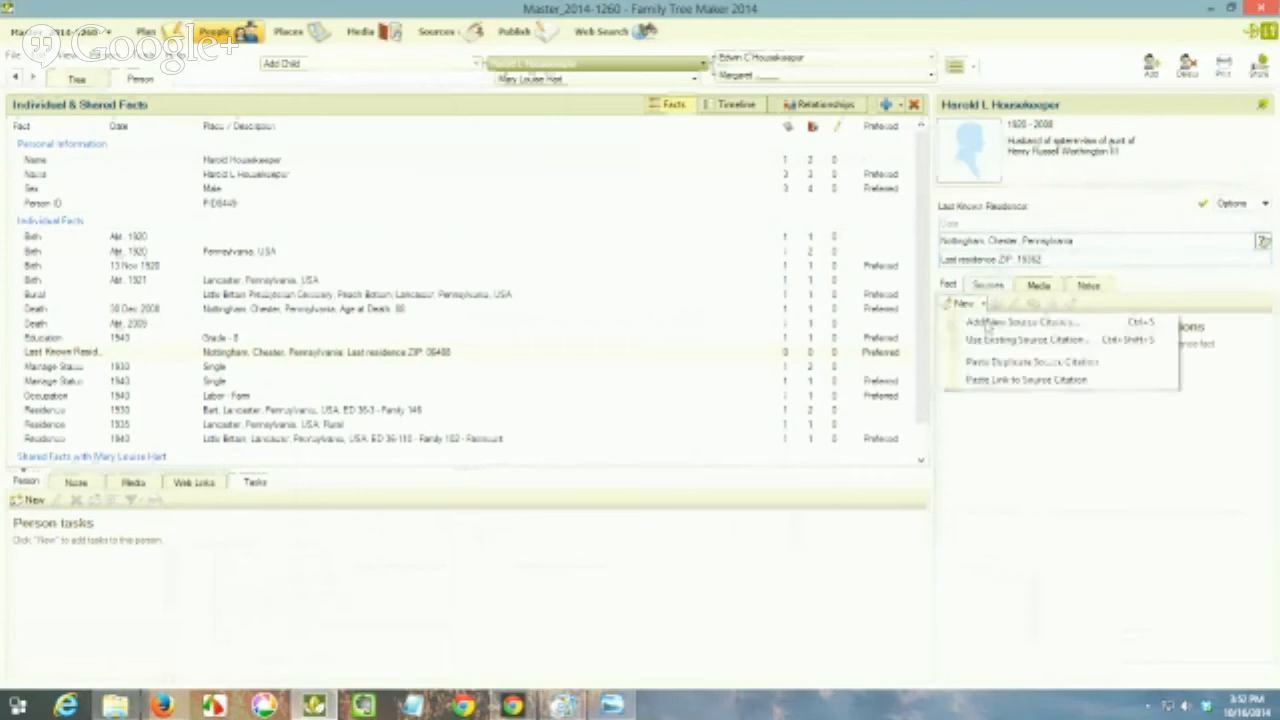
left_click(990, 381)
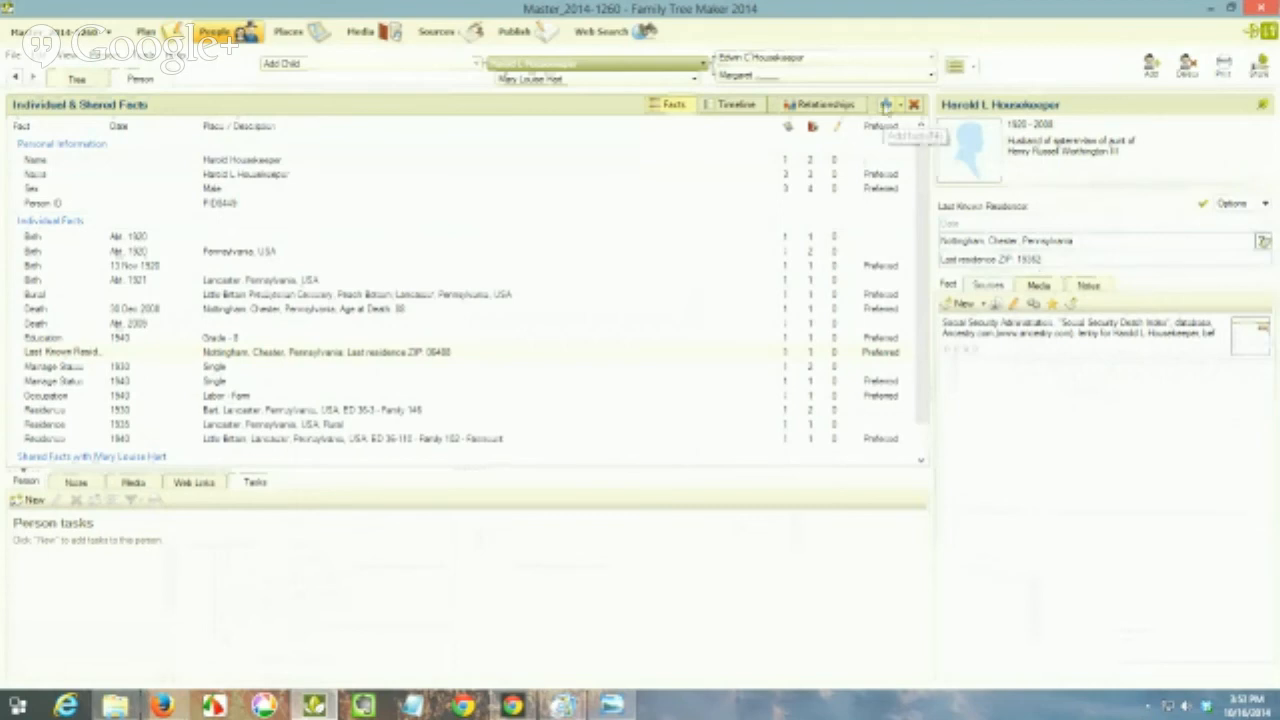
Step: Add a State of Issue fact to the person, dated before 1951
left_click(886, 105)
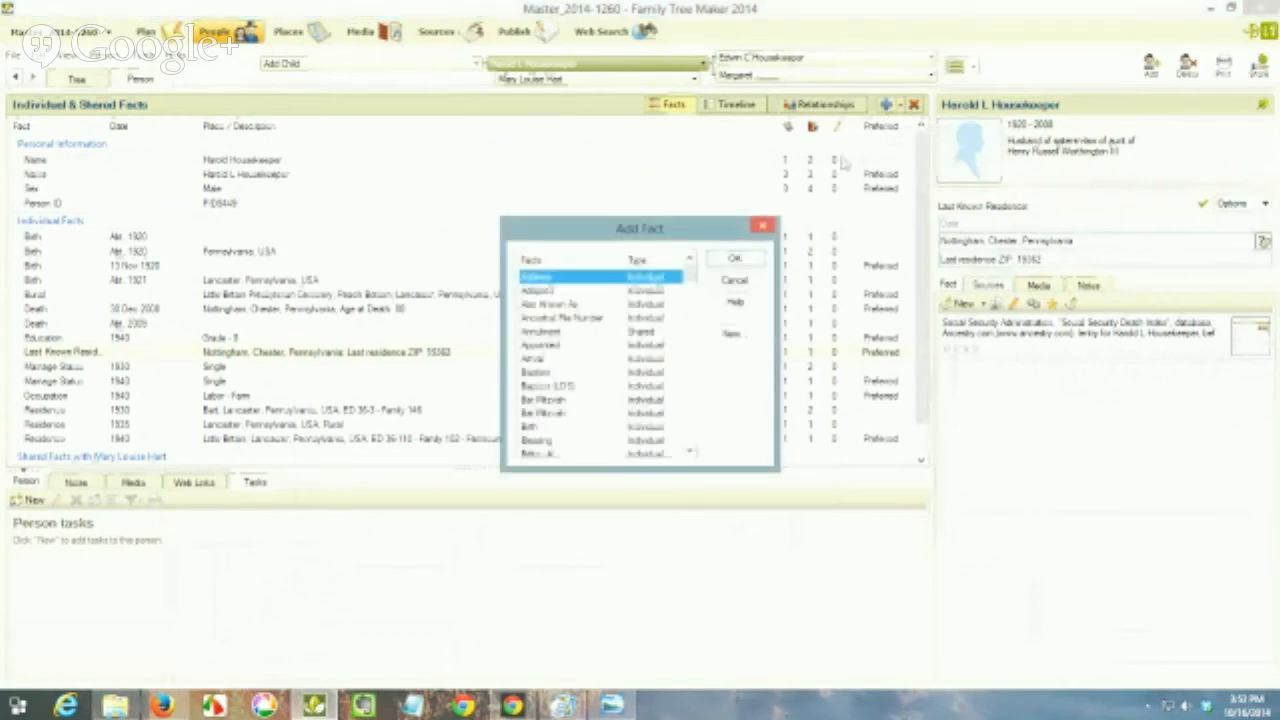
type("st")
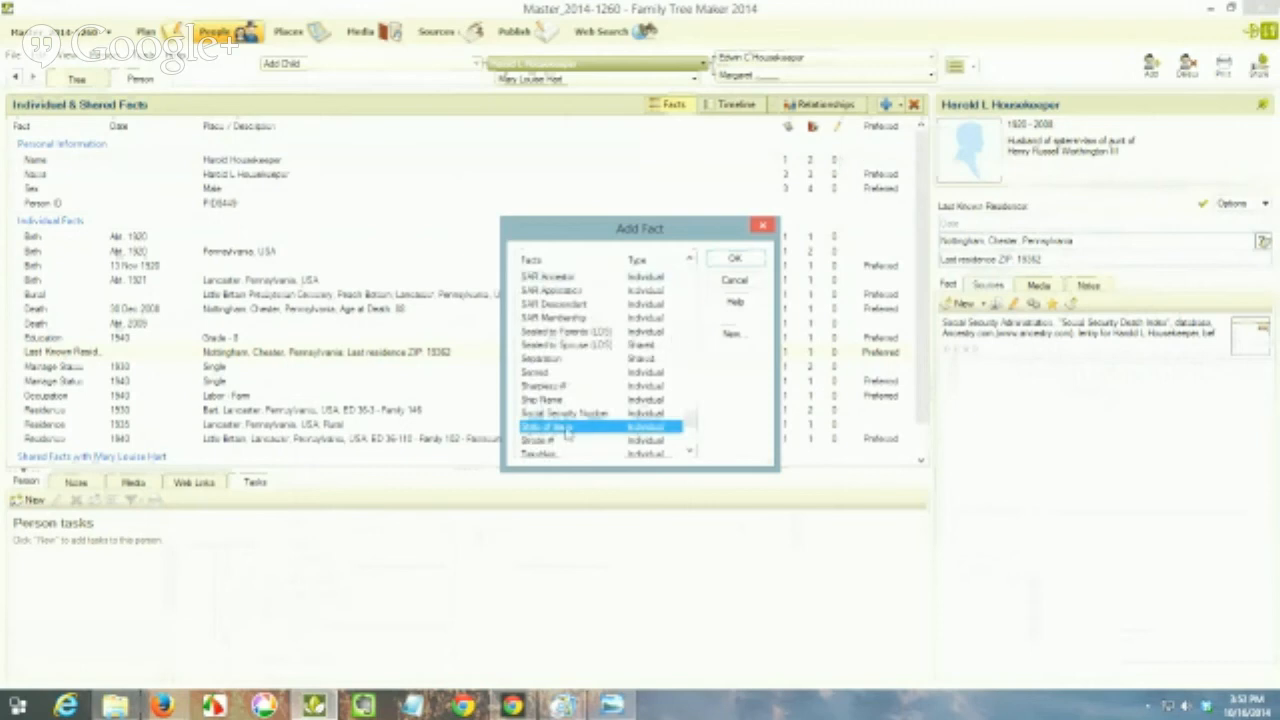
left_click(735, 259)
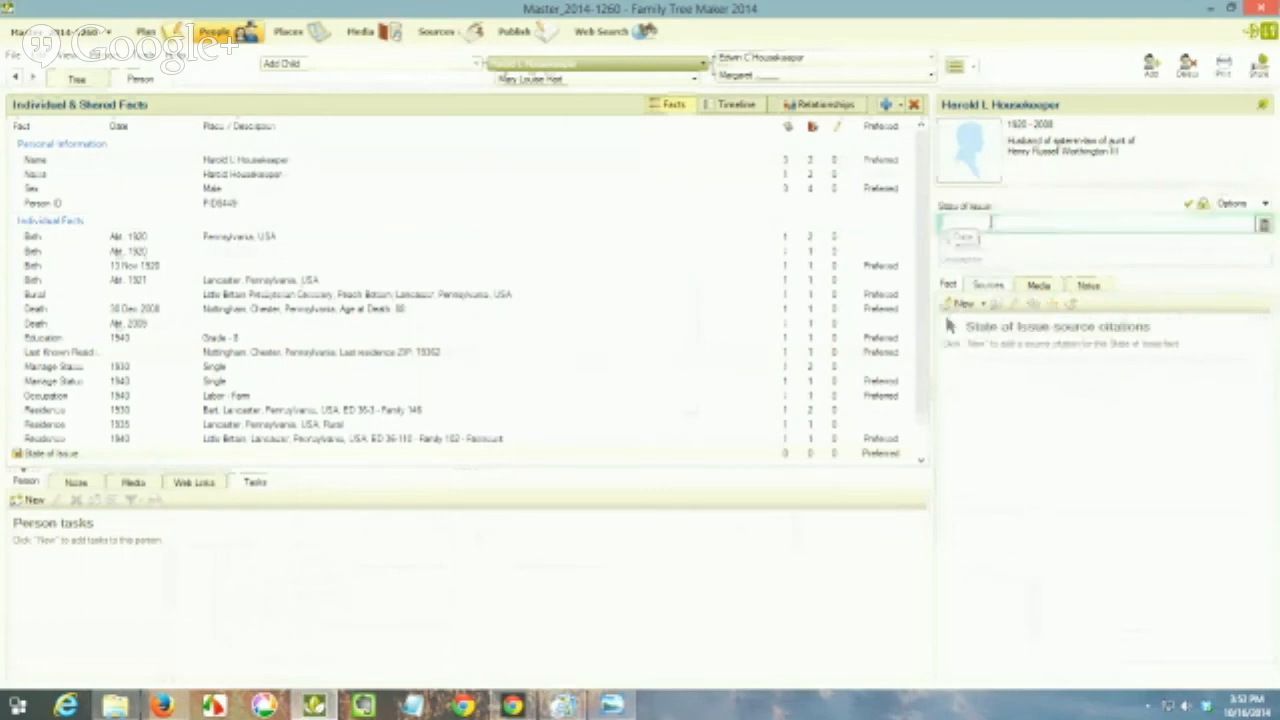
type("Del")
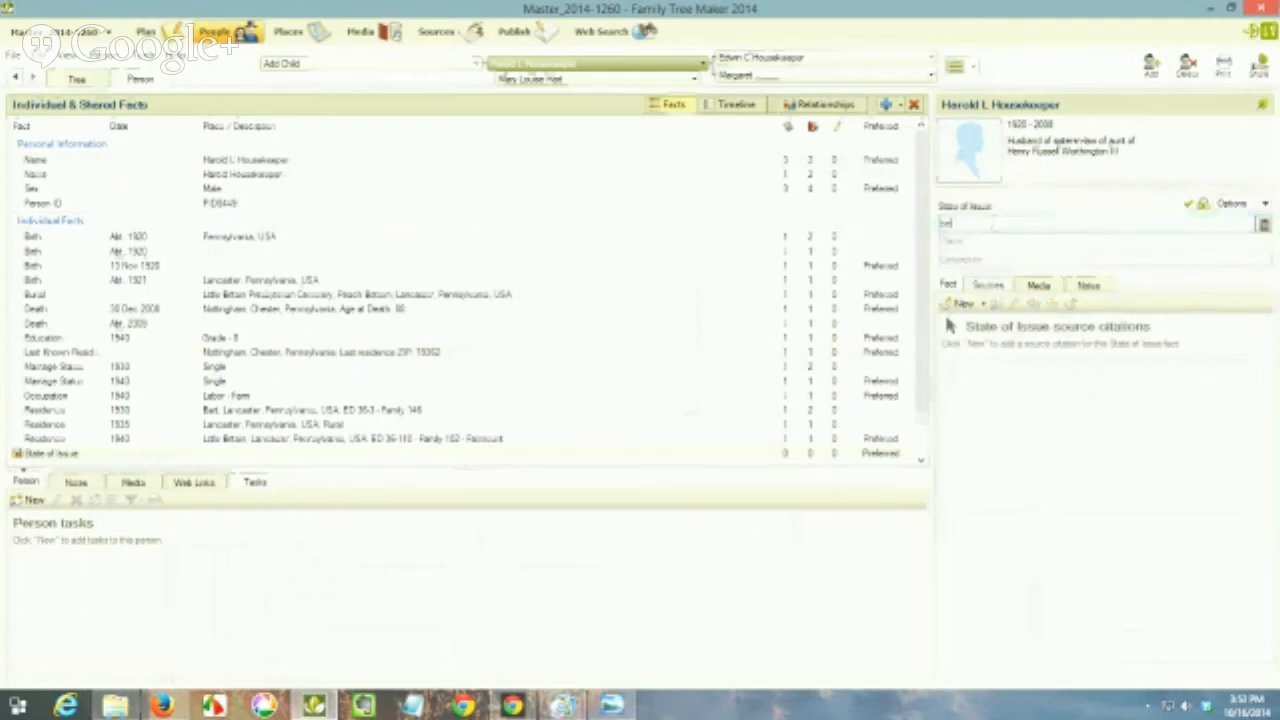
type(" 19")
type("50")
Step: Set the State of Issue place to Pennsylvania, USA and link the copied Social Security Death Index citation to the fact
left_click(986, 240)
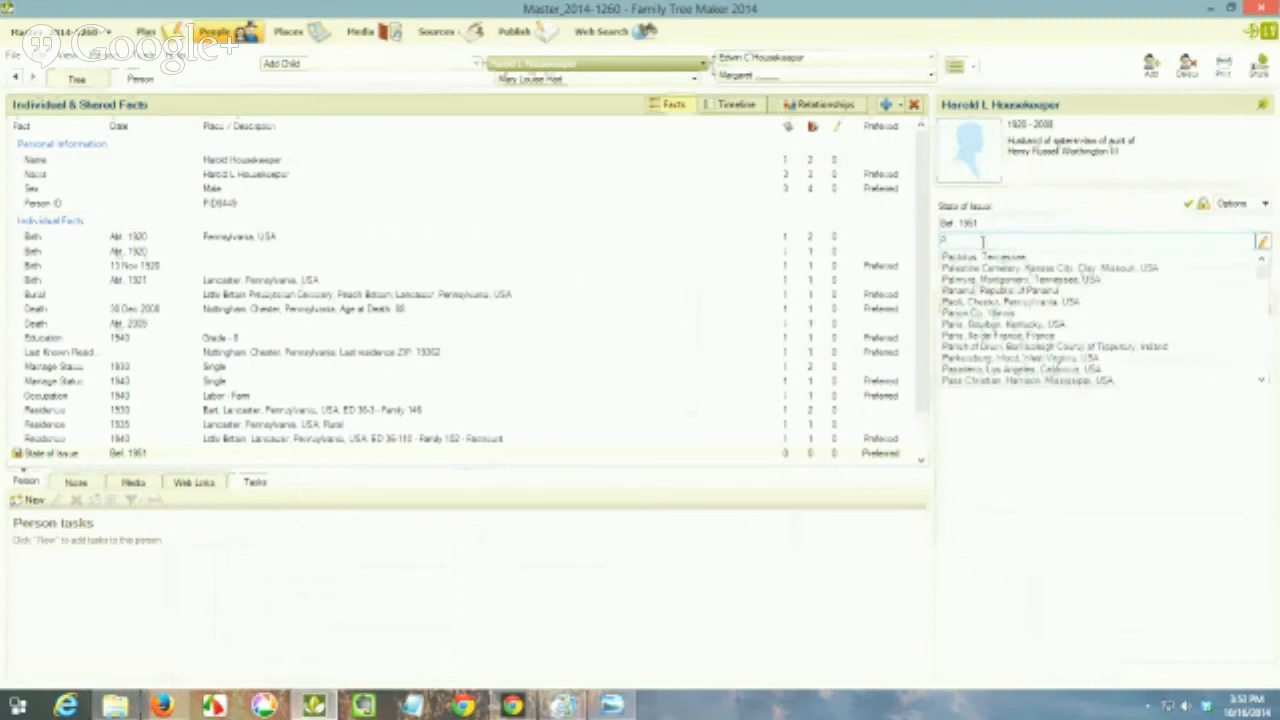
type("en")
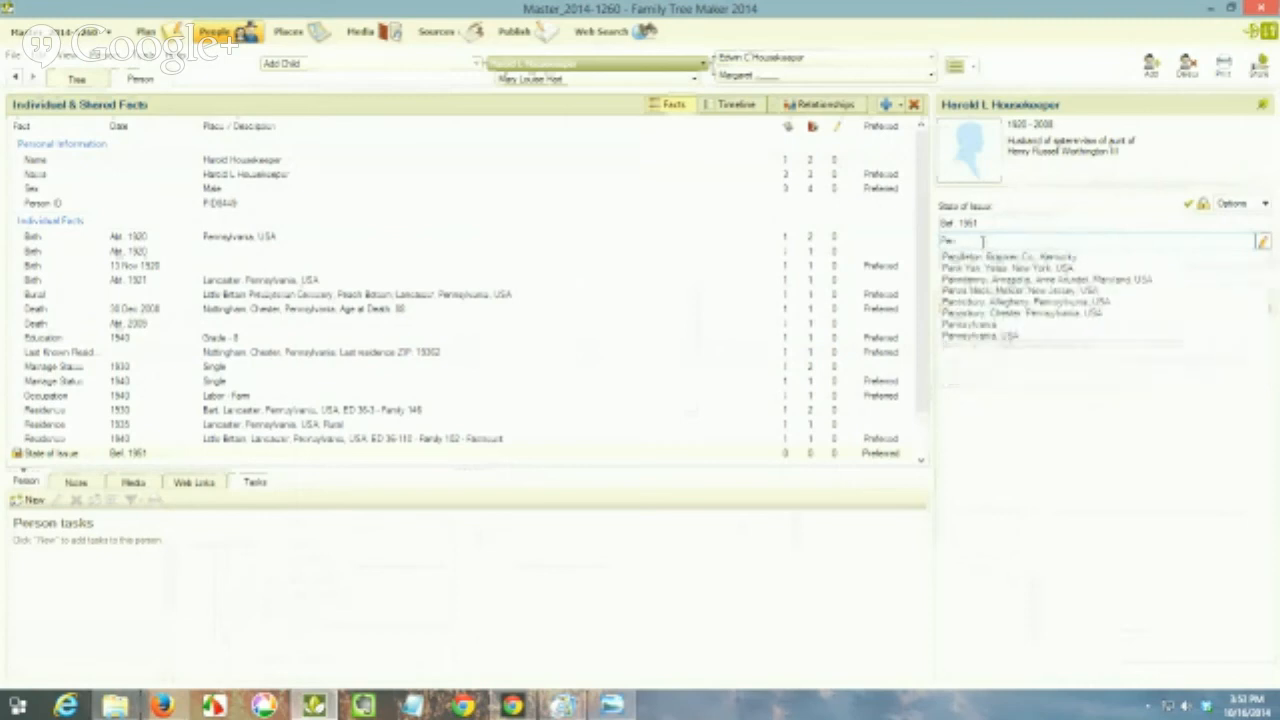
left_click(1006, 333)
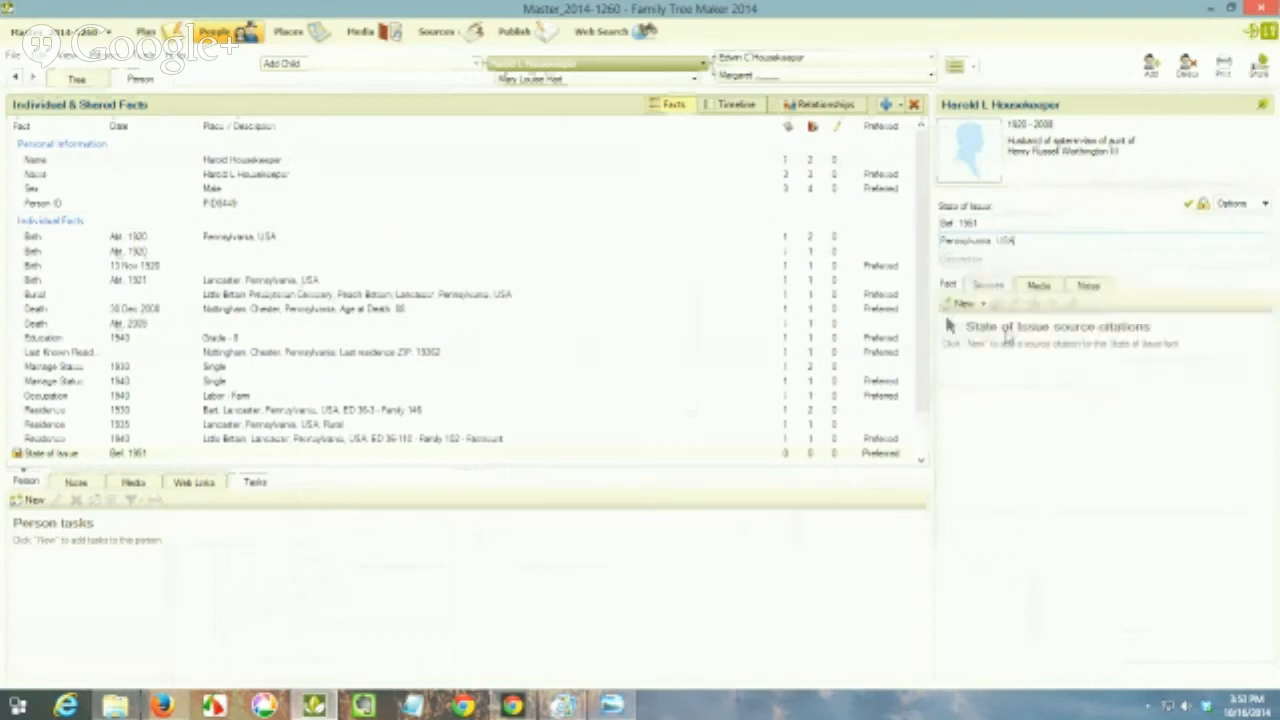
key("Tab")
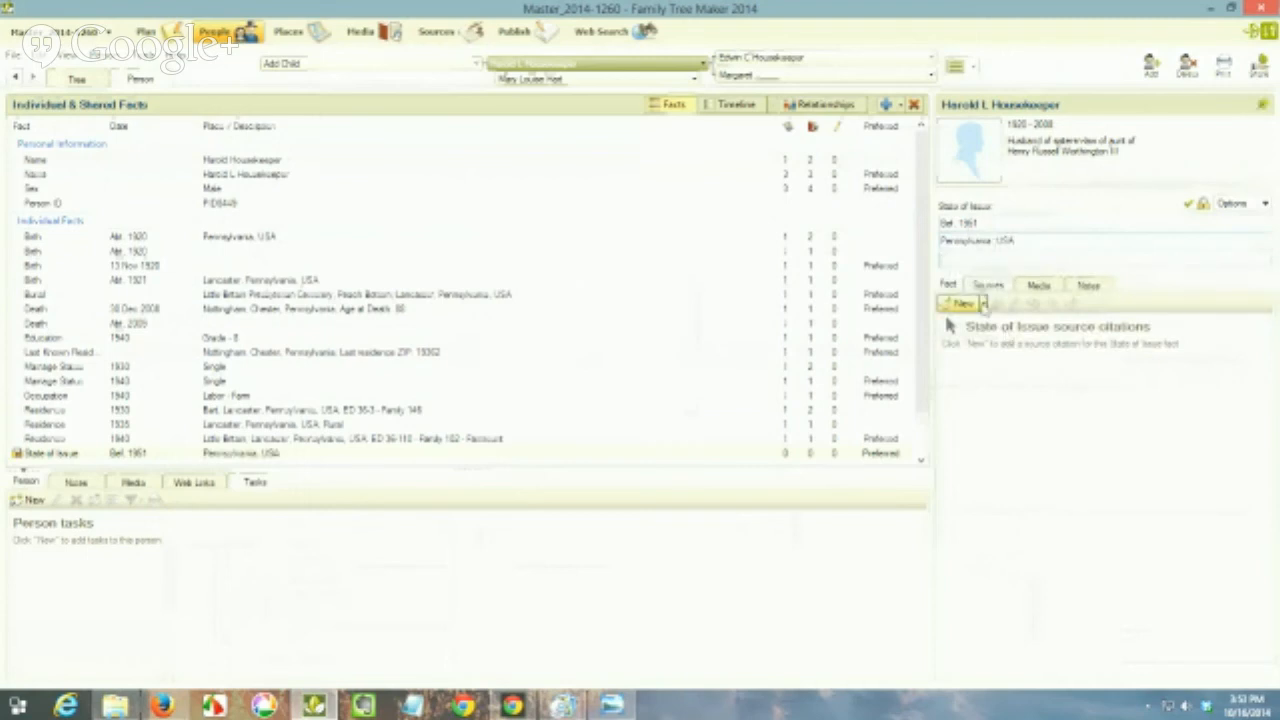
left_click(960, 303)
left_click(988, 380)
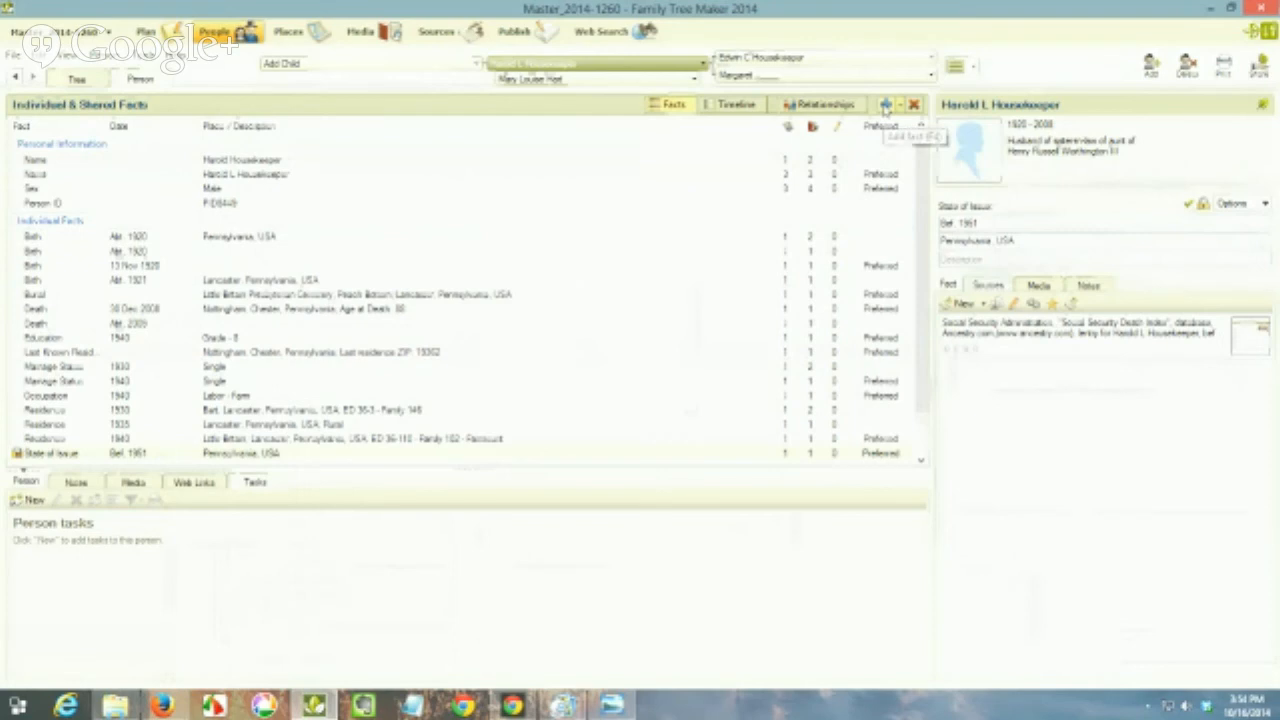
Step: Add a Social Security Number fact to the person
left_click(885, 105)
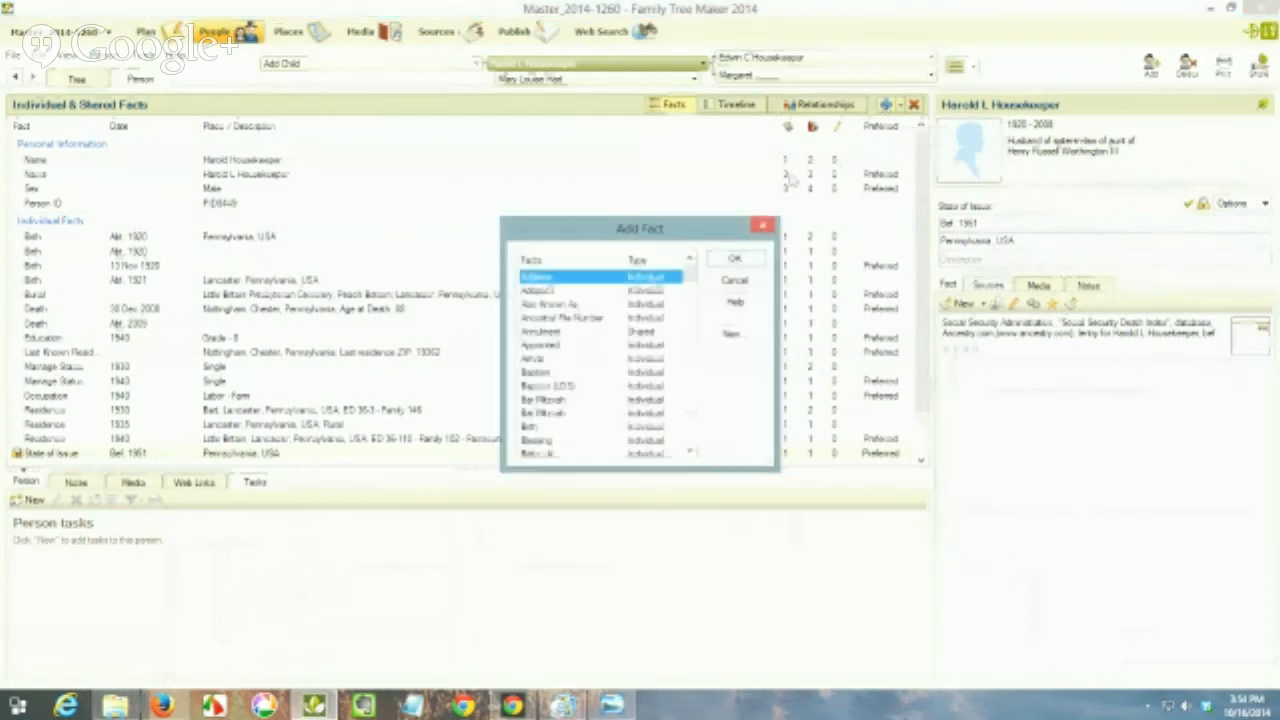
key("s")
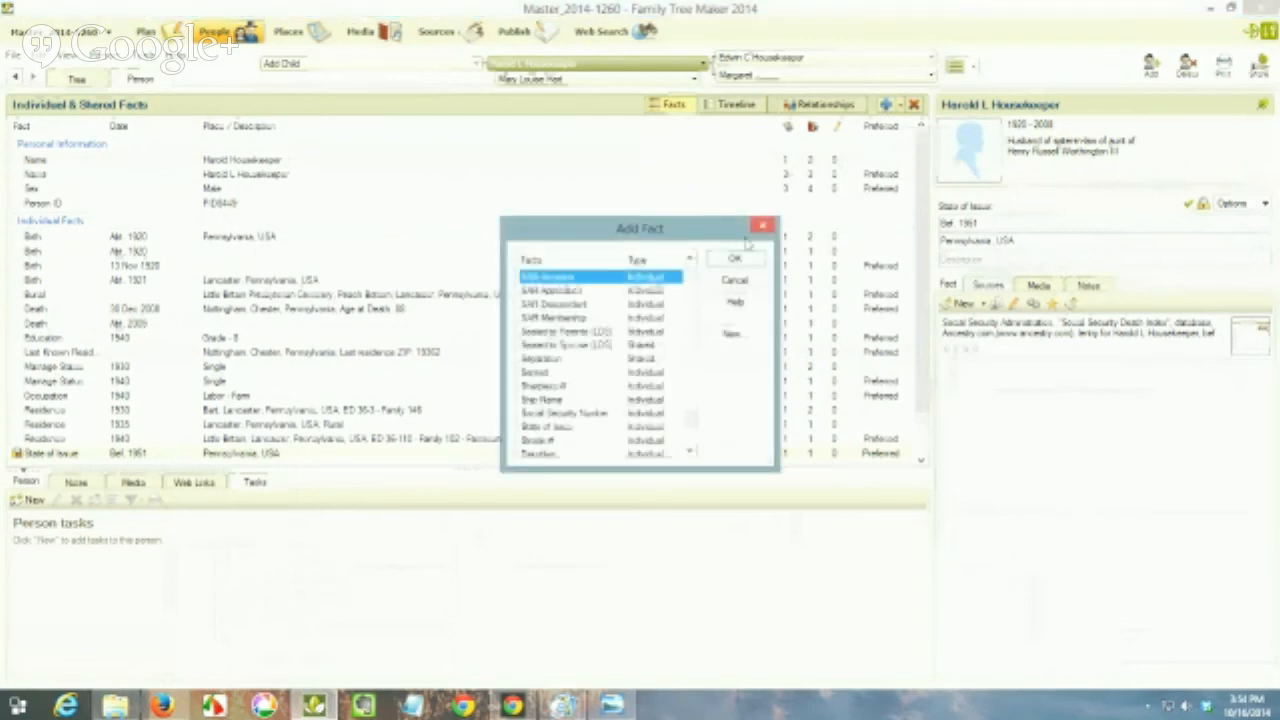
left_click(600, 413)
left_click(744, 261)
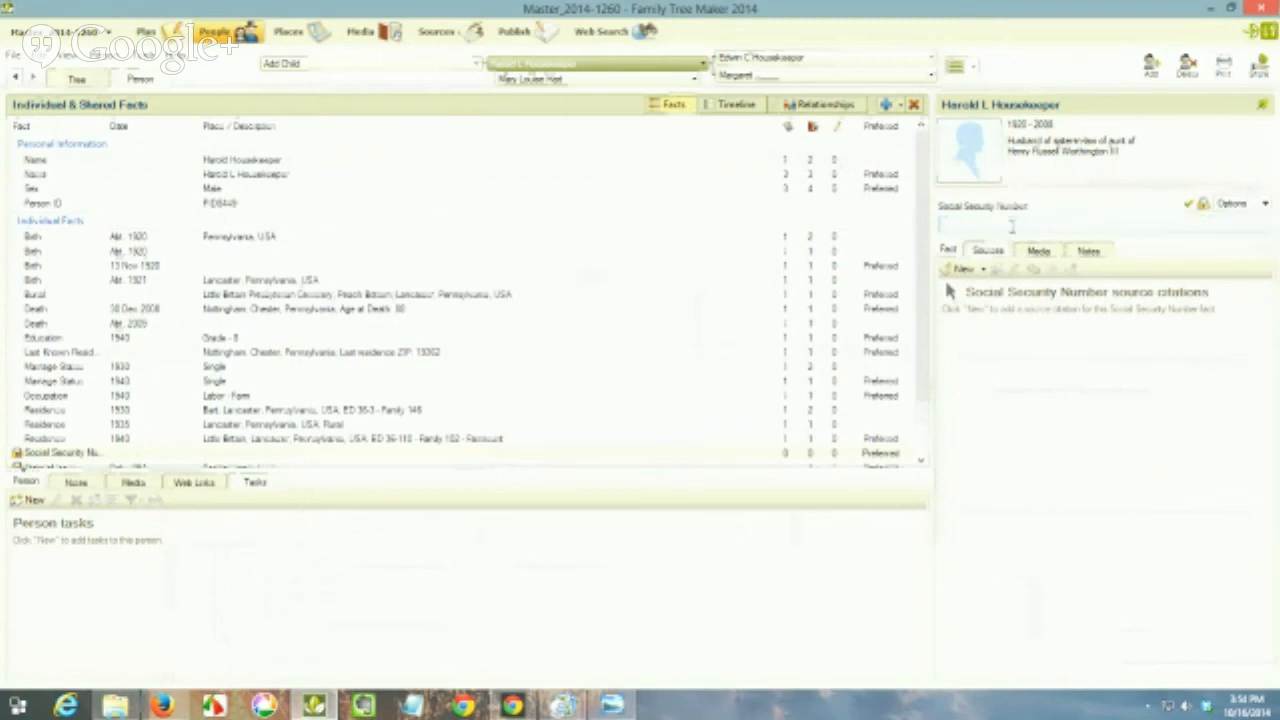
Step: Enter "No Social Security Number Provided" as the Social Security Number fact's text and link the copied Death Index citation to it
type("No")
type(" S")
type("SN")
type("ial")
type(" Security Number")
type(" F")
type("rovided")
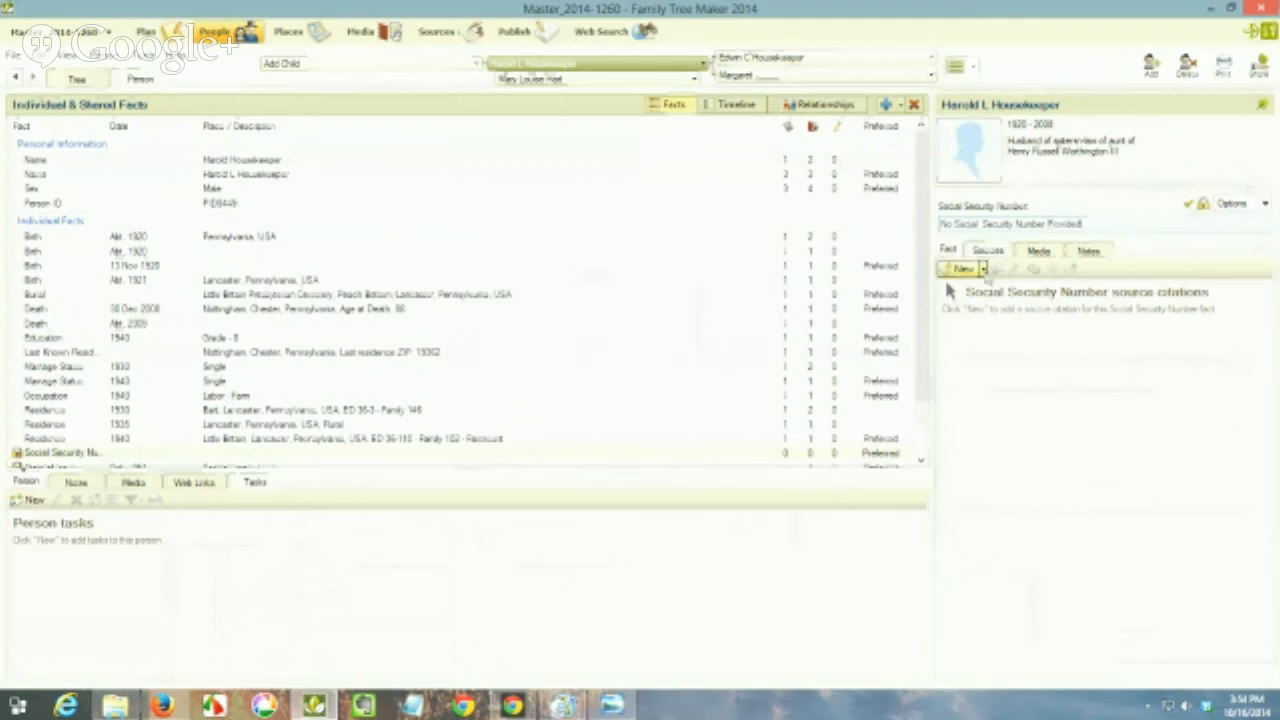
left_click(983, 269)
left_click(981, 331)
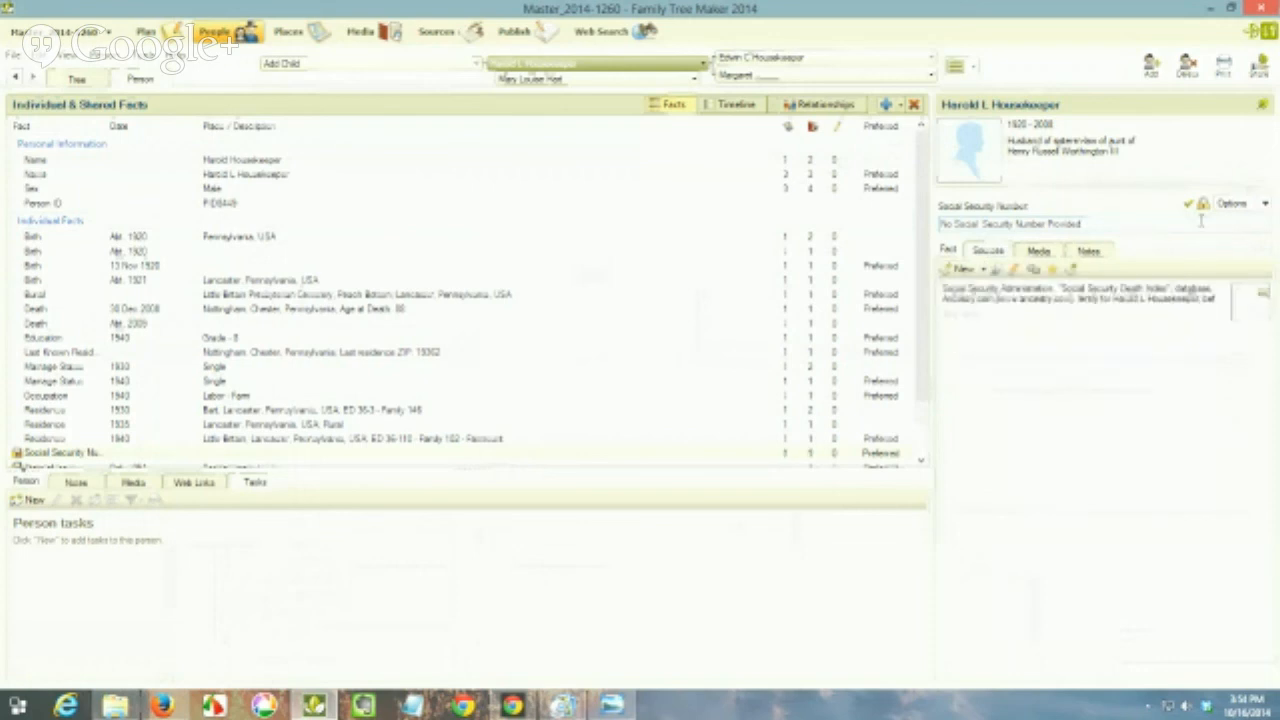
left_click(921, 462)
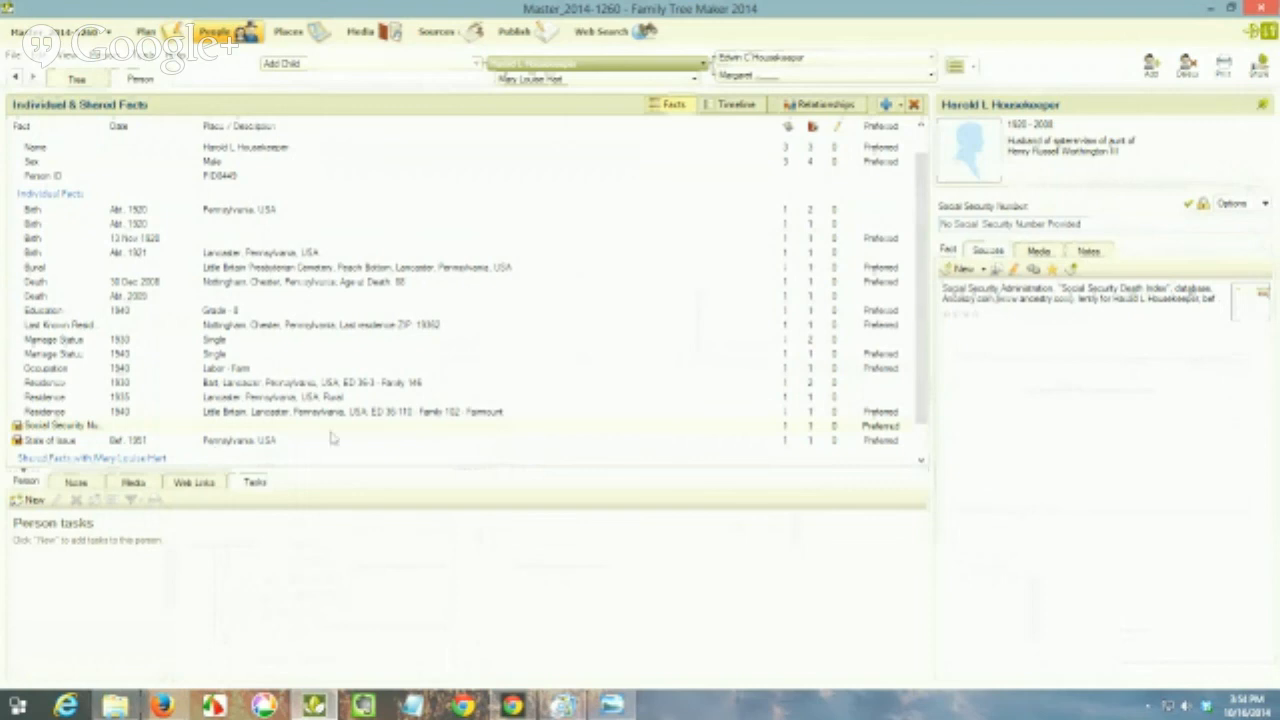
Step: Add a person task described as "No SSN" and assign it to the SSN category
left_click(34, 500)
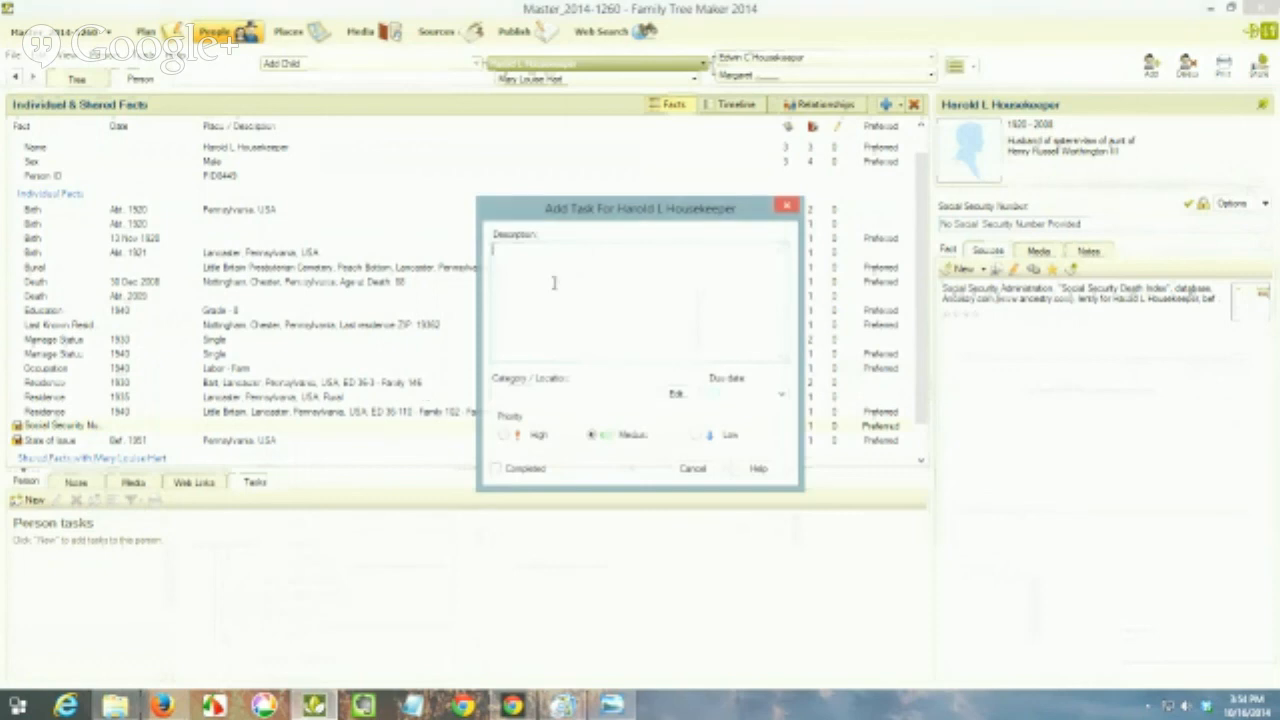
type("N")
type("e")
type(" SSN")
left_click(688, 397)
scroll(711, 451, "down", 10)
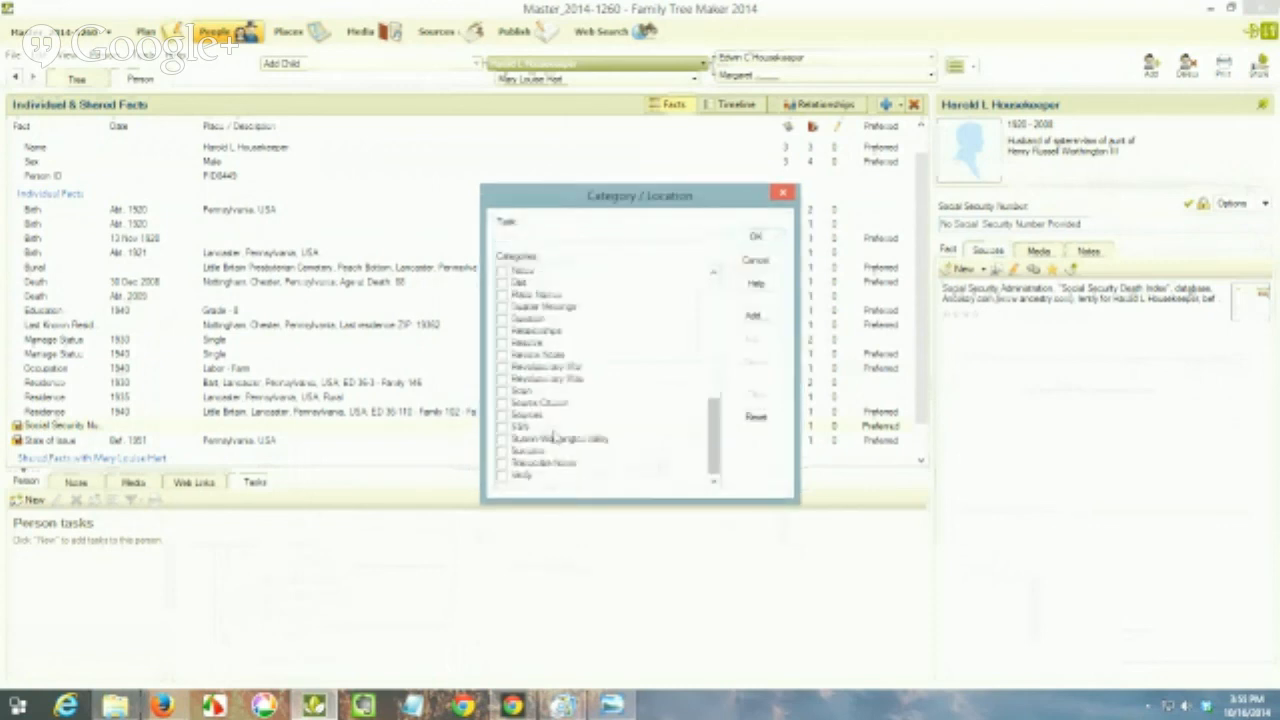
left_click(503, 427)
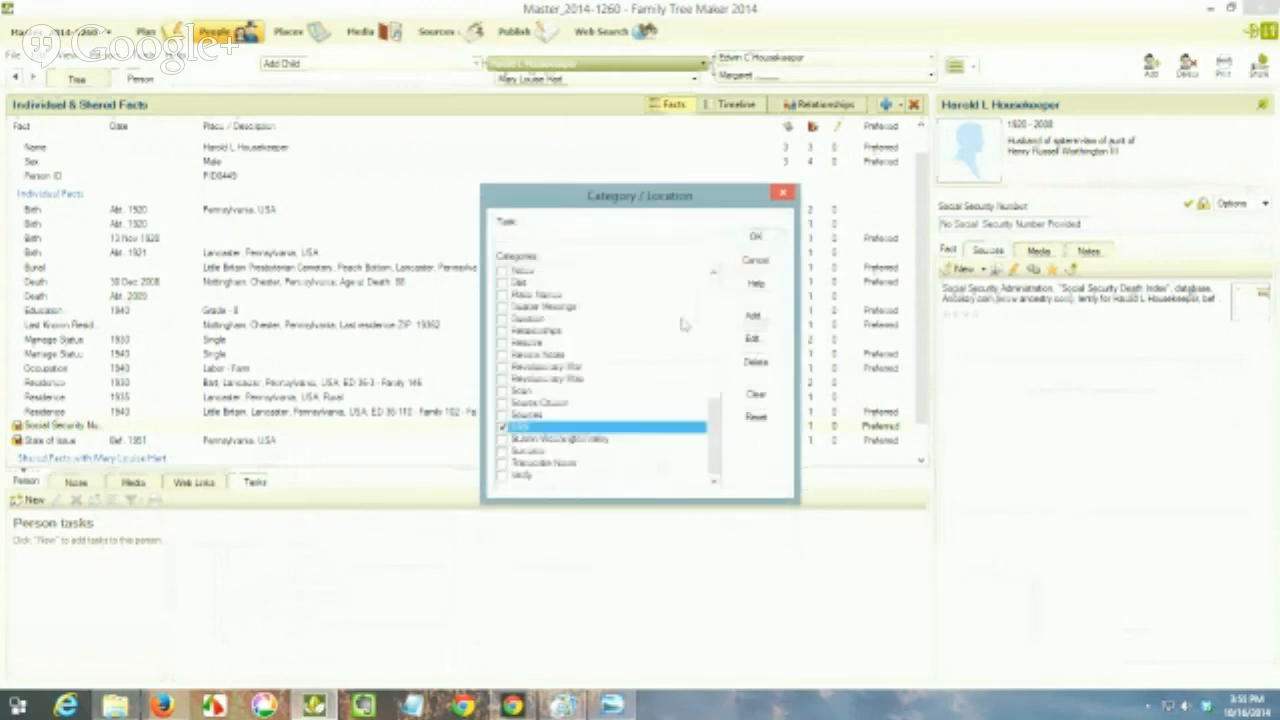
left_click(757, 237)
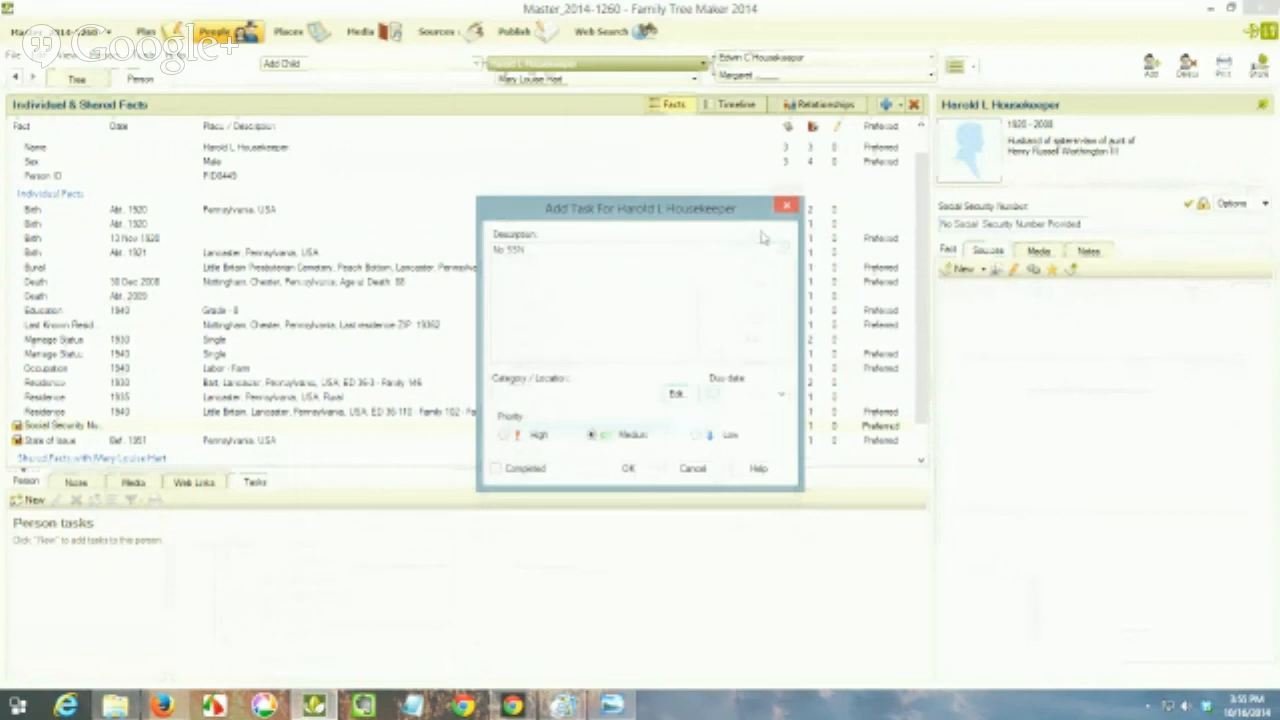
left_click(634, 468)
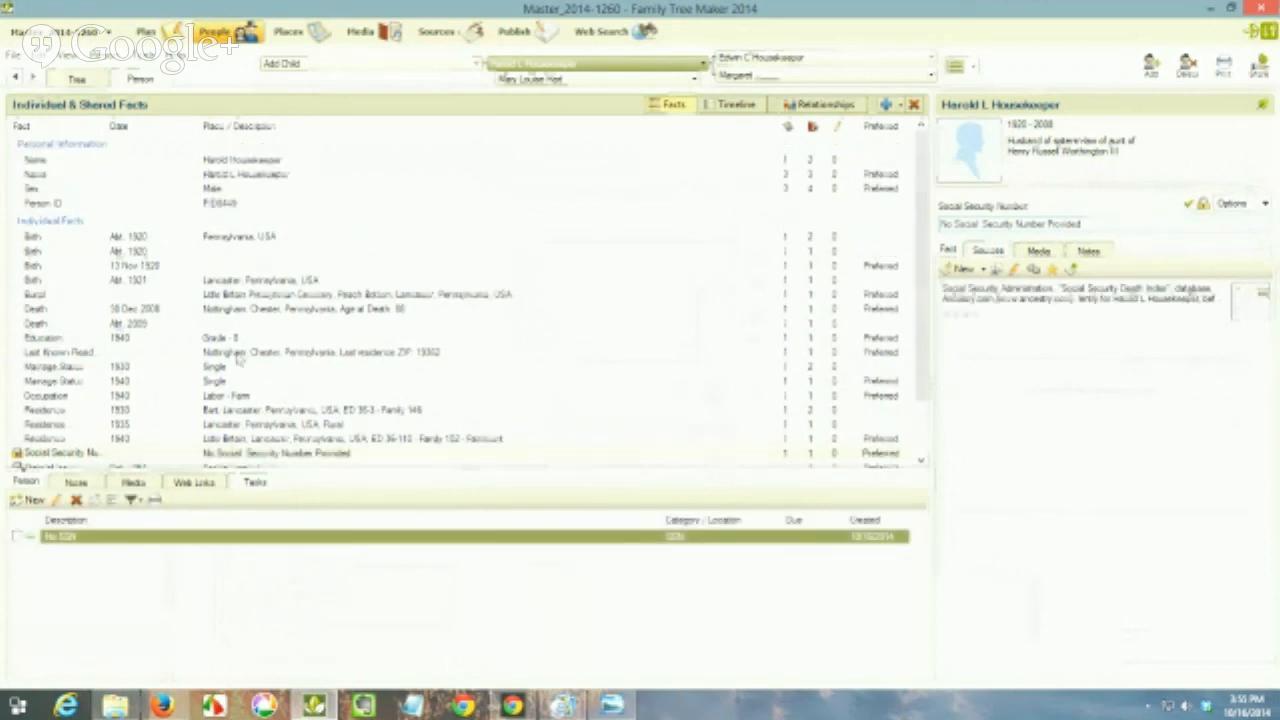
Step: Write the person note "10/16/14 - Hint - SSDI" to log the processed record
scroll(920, 466, "down", 3)
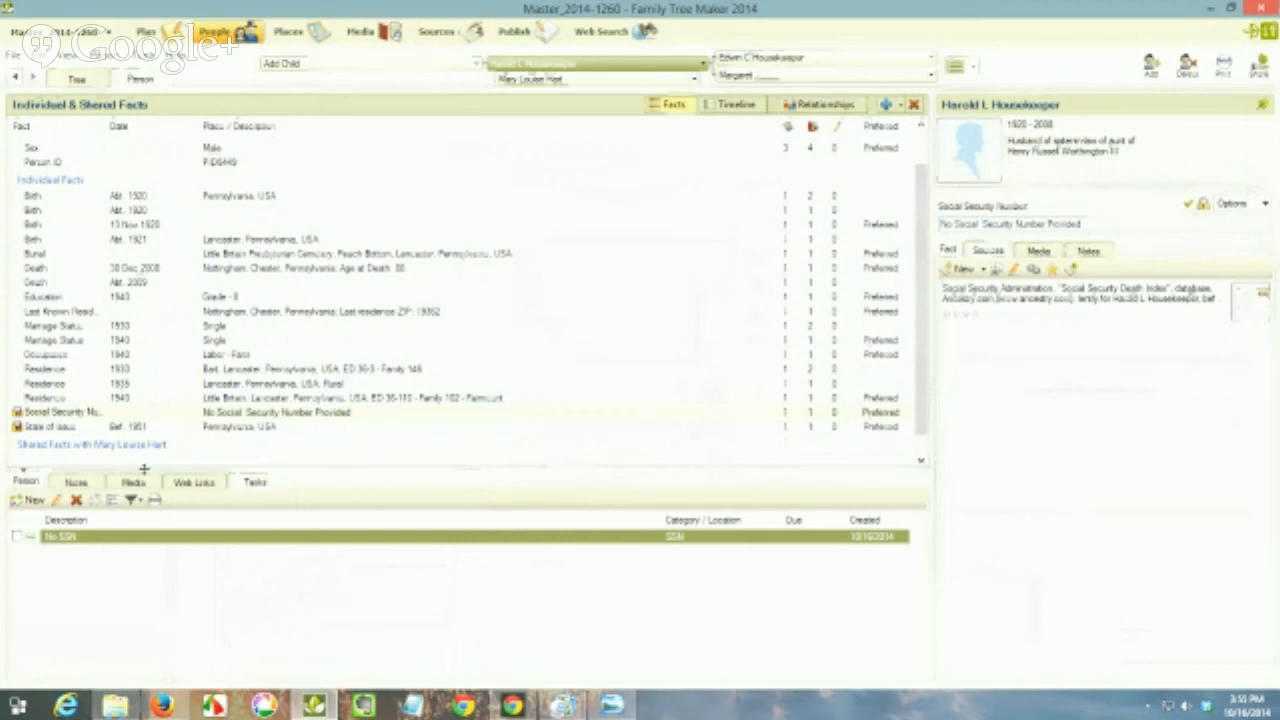
left_click(79, 484)
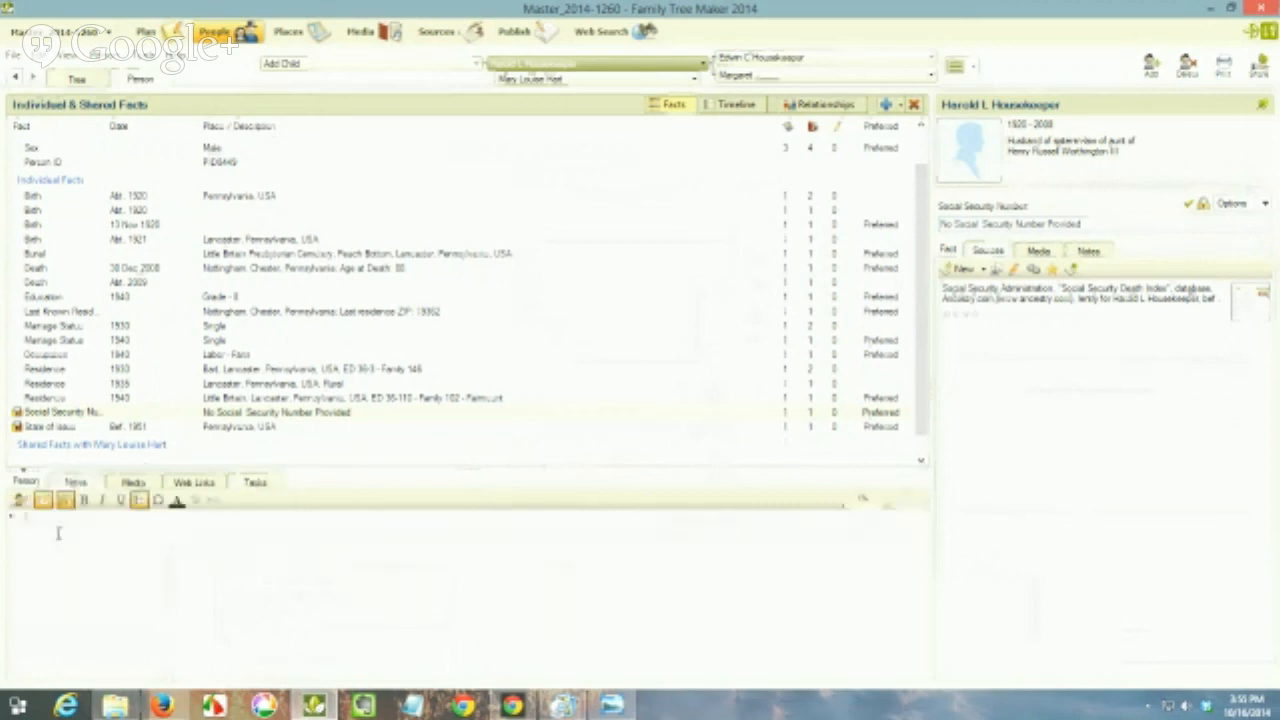
left_click(59, 533)
type("10")
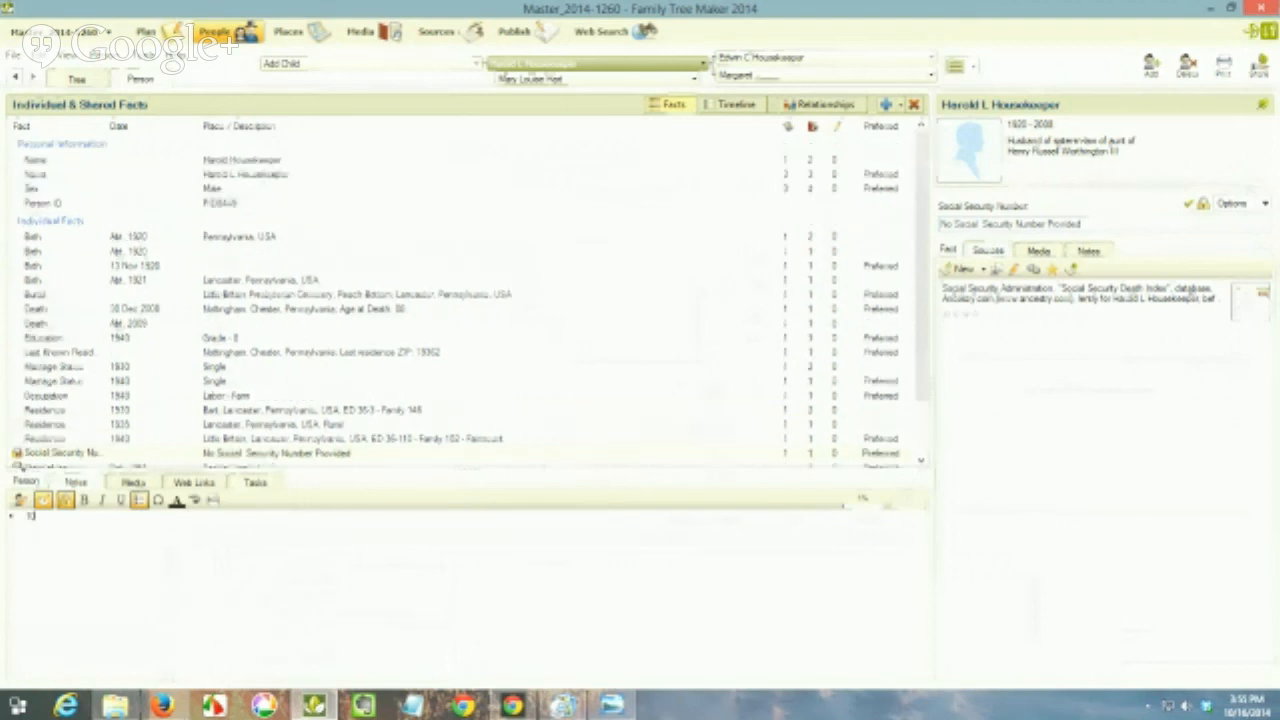
type("/16/14 - Hm - SSDI")
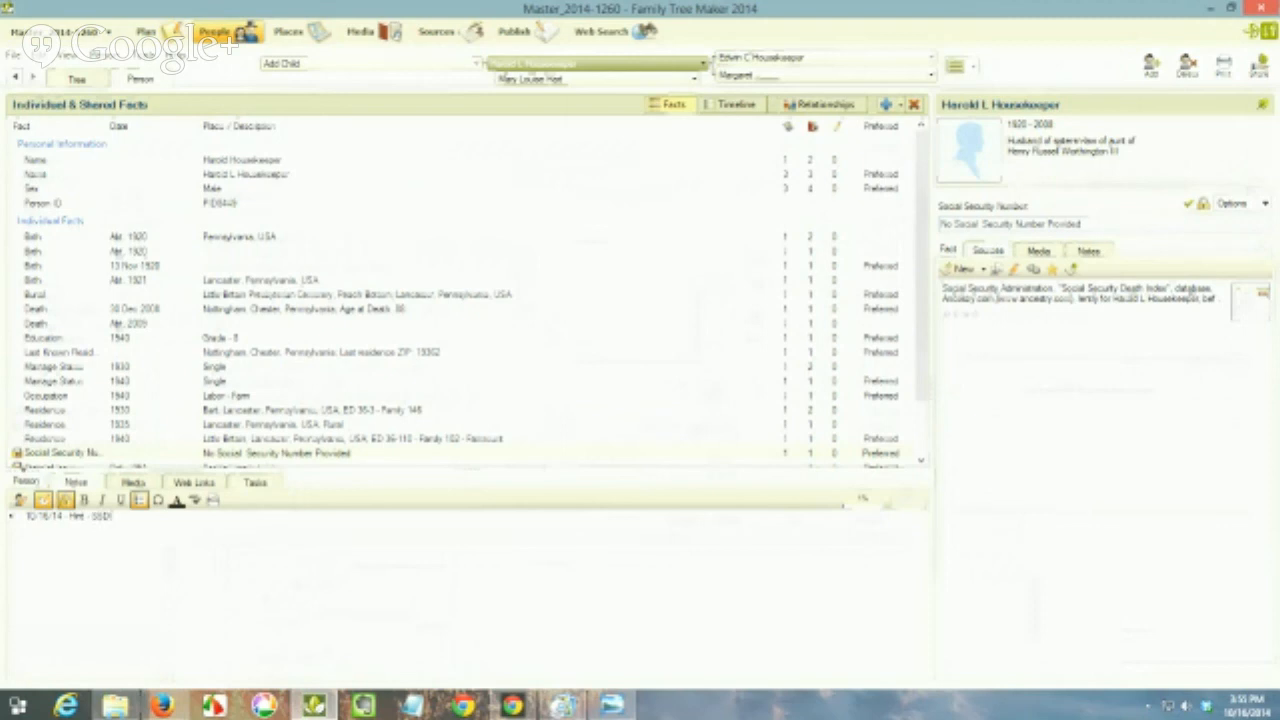